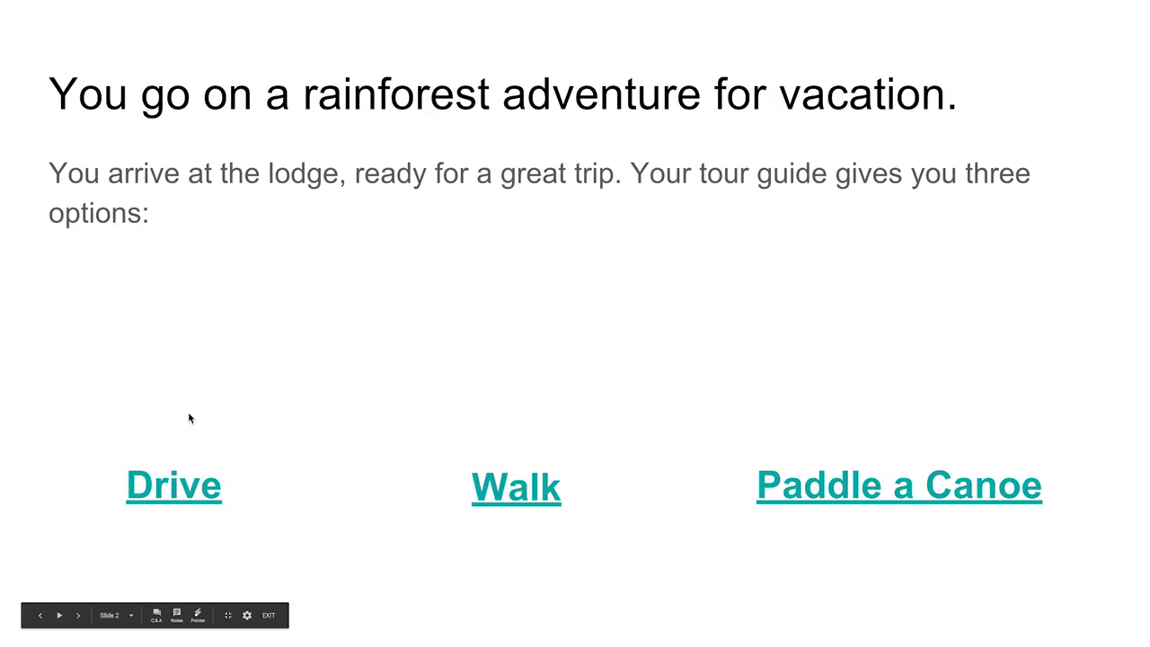
In the slideshow, follow the Paddle a Canoe choice toward the speed-up slide
{"action": "left_click", "coordinate": [804, 474]}
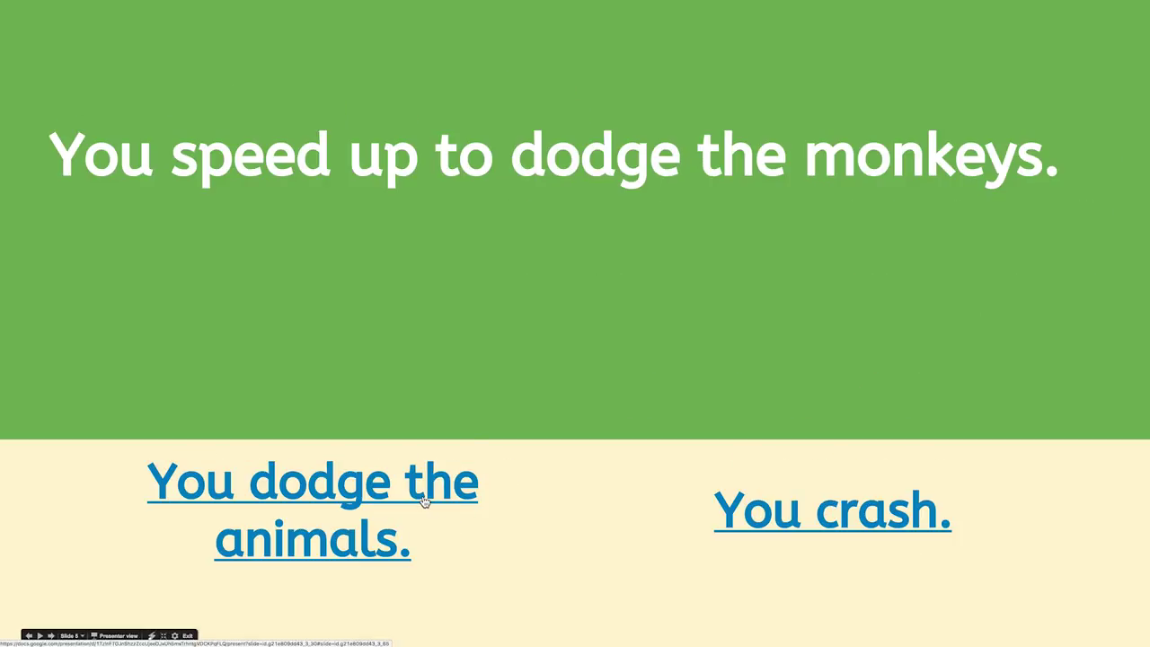
Finish the playthrough, then step through the deck back to the 'You decide to walk.' slide
{"action": "left_click", "coordinate": [425, 500]}
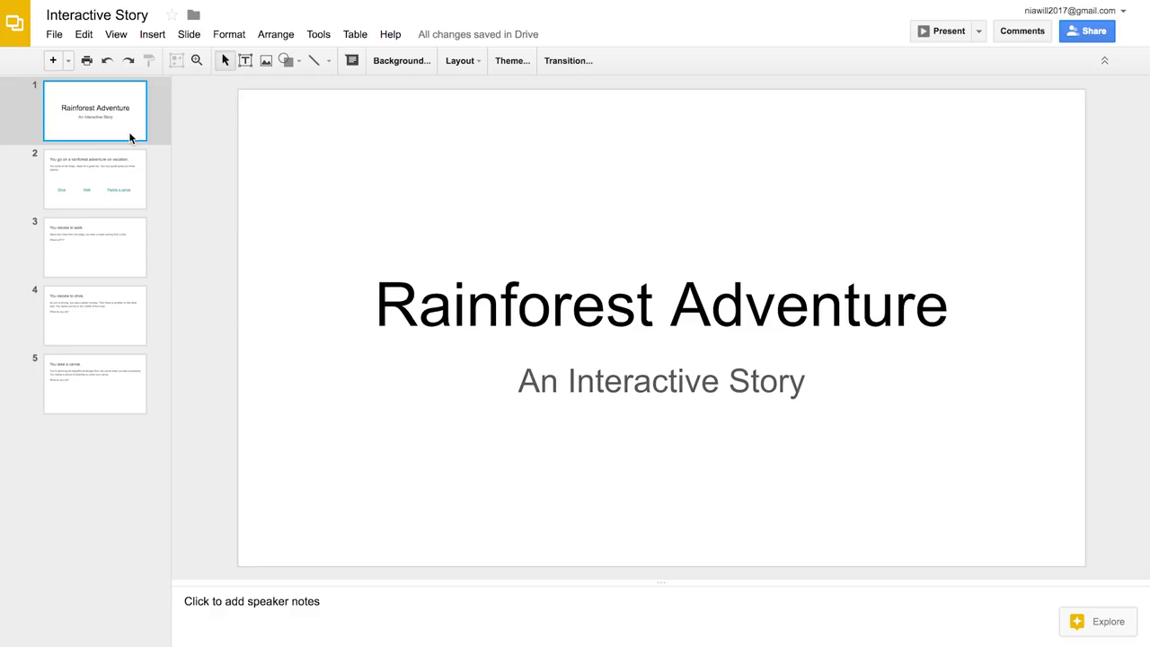
{"action": "key", "text": "Down"}
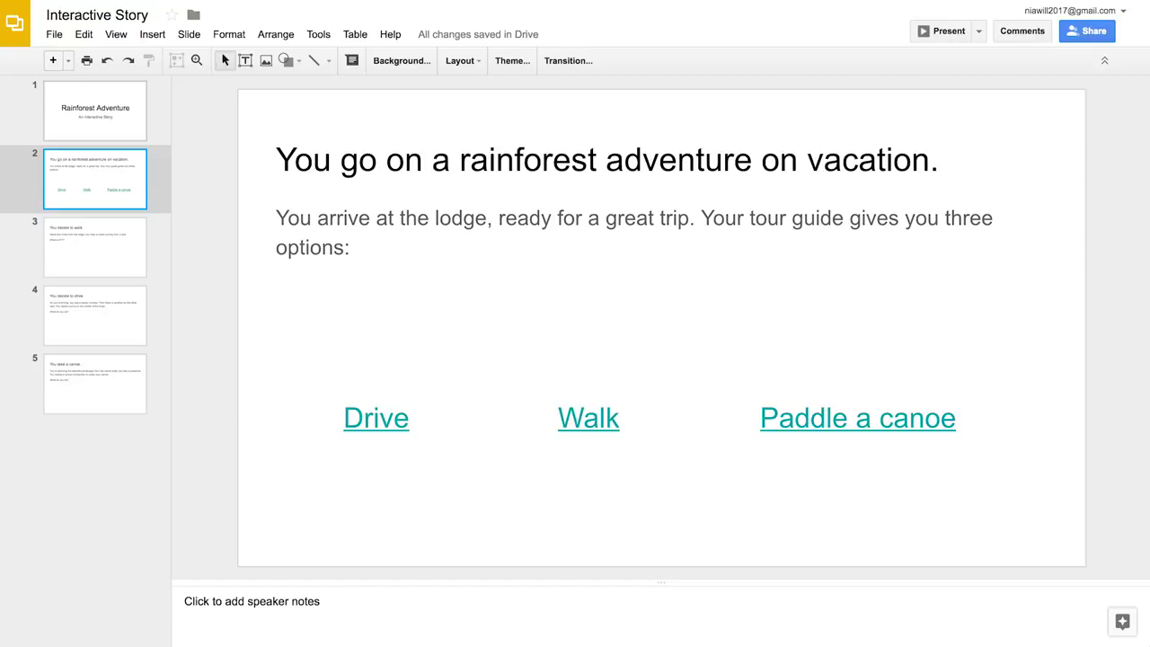
{"action": "key", "text": "Down"}
{"action": "key", "text": "Down"}
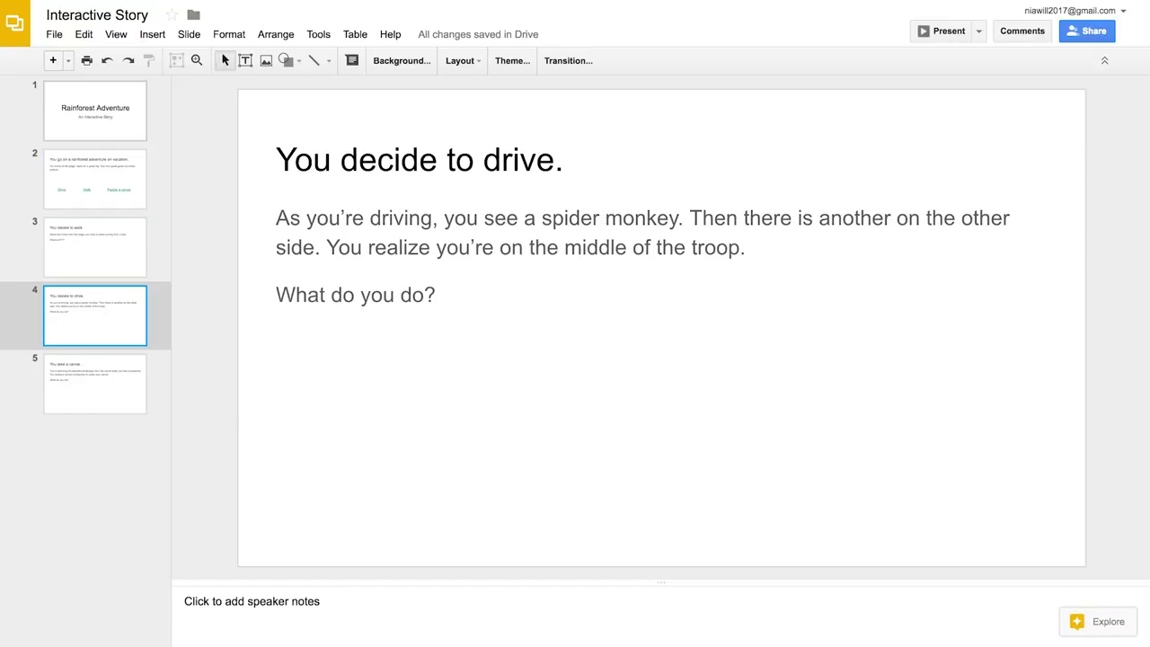
{"action": "key", "text": "Down"}
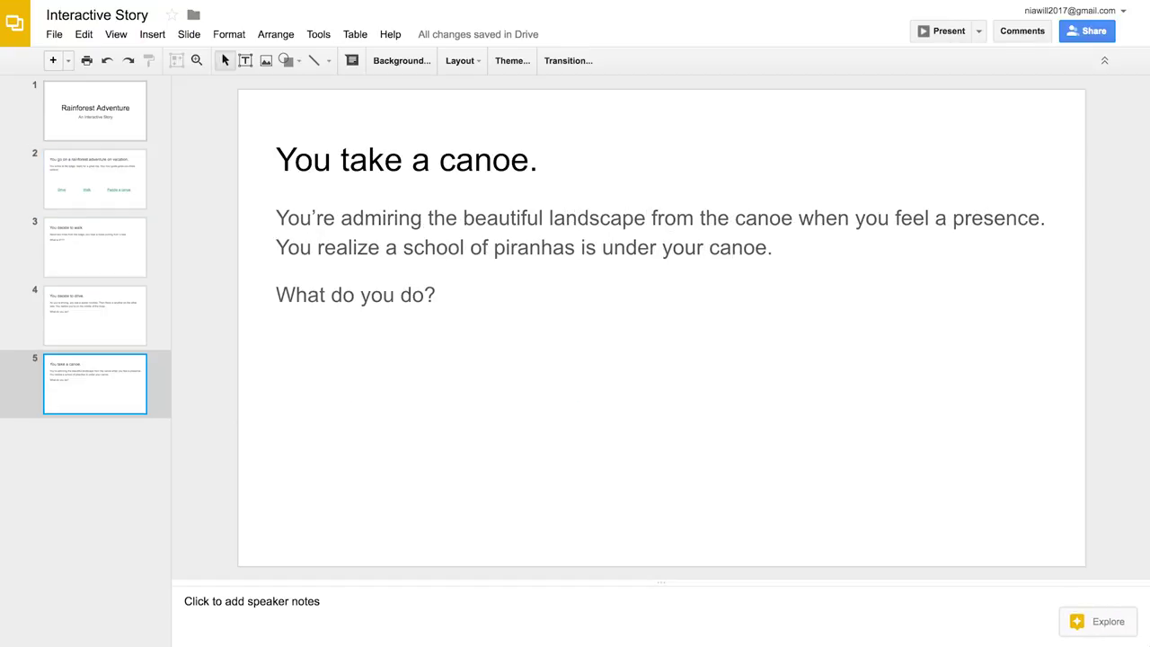
{"action": "left_click", "coordinate": [136, 227]}
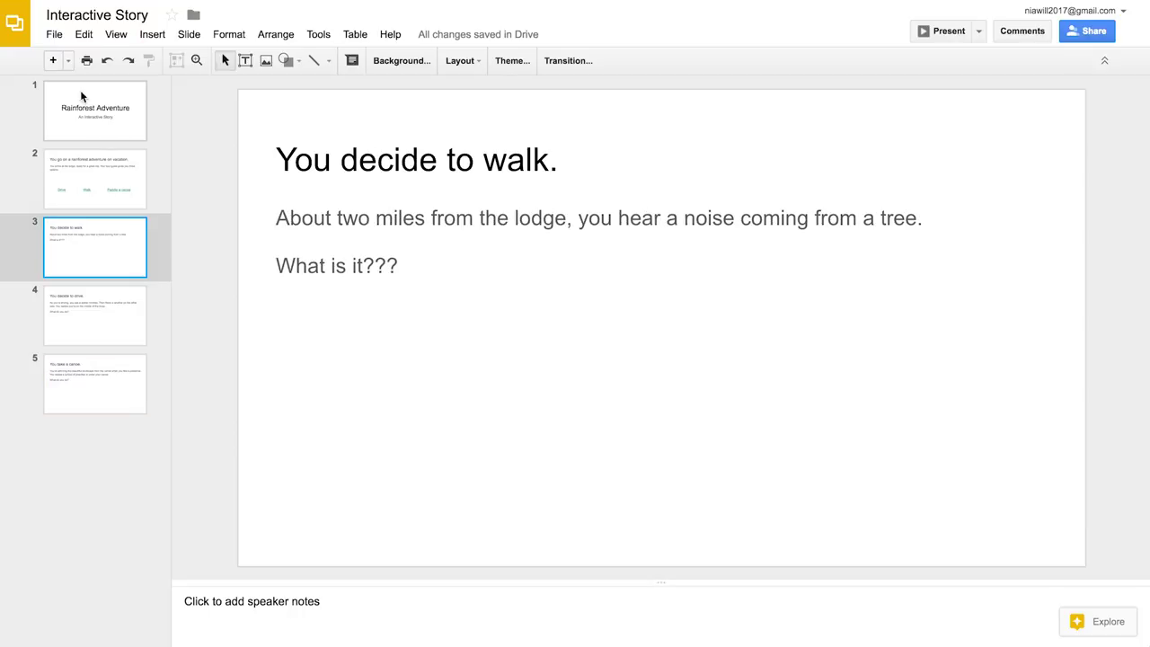
Add two blank slides right after the walk slide
{"action": "left_click", "coordinate": [56, 63]}
{"action": "left_click", "coordinate": [56, 63]}
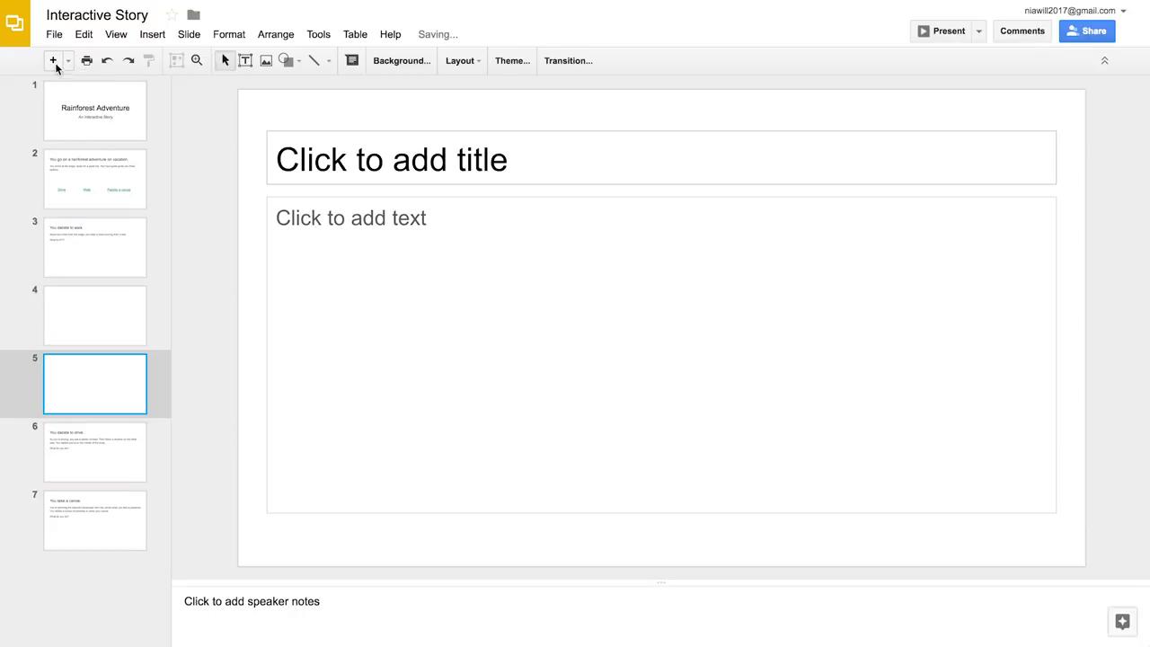
{"action": "left_click", "coordinate": [88, 236]}
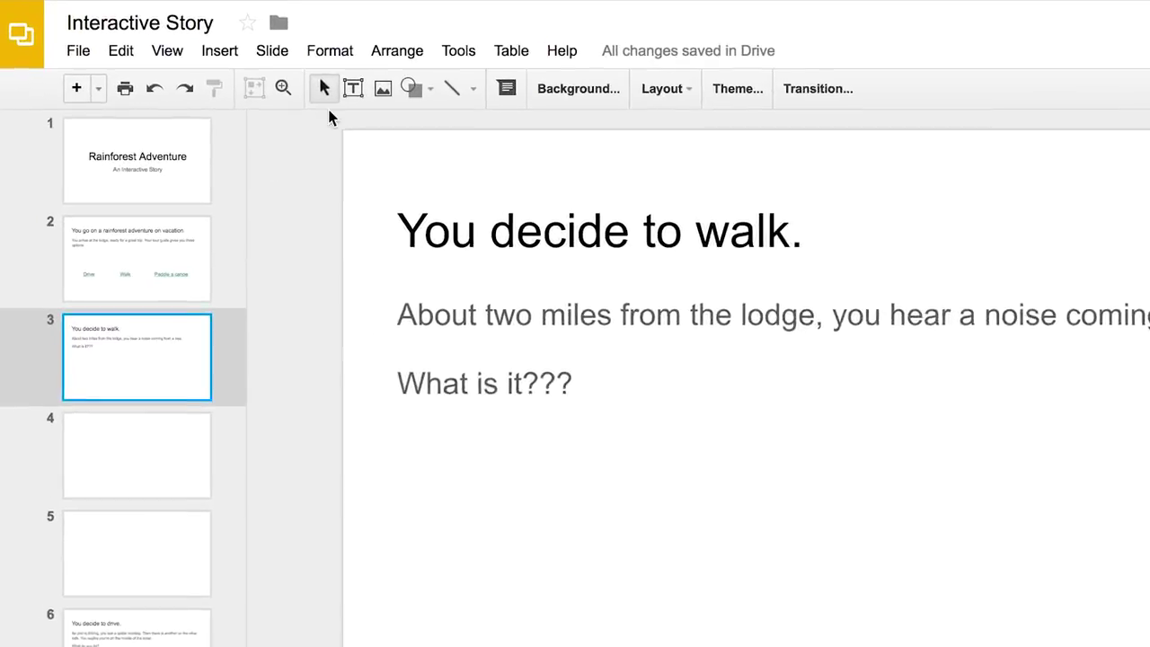
Add two text boxes reading 'A sloth' and 'An anaconda' to the walk slide
{"action": "left_click", "coordinate": [363, 106]}
{"action": "left_click_drag", "start_coordinate": [431, 577], "coordinate": [1024, 646]}
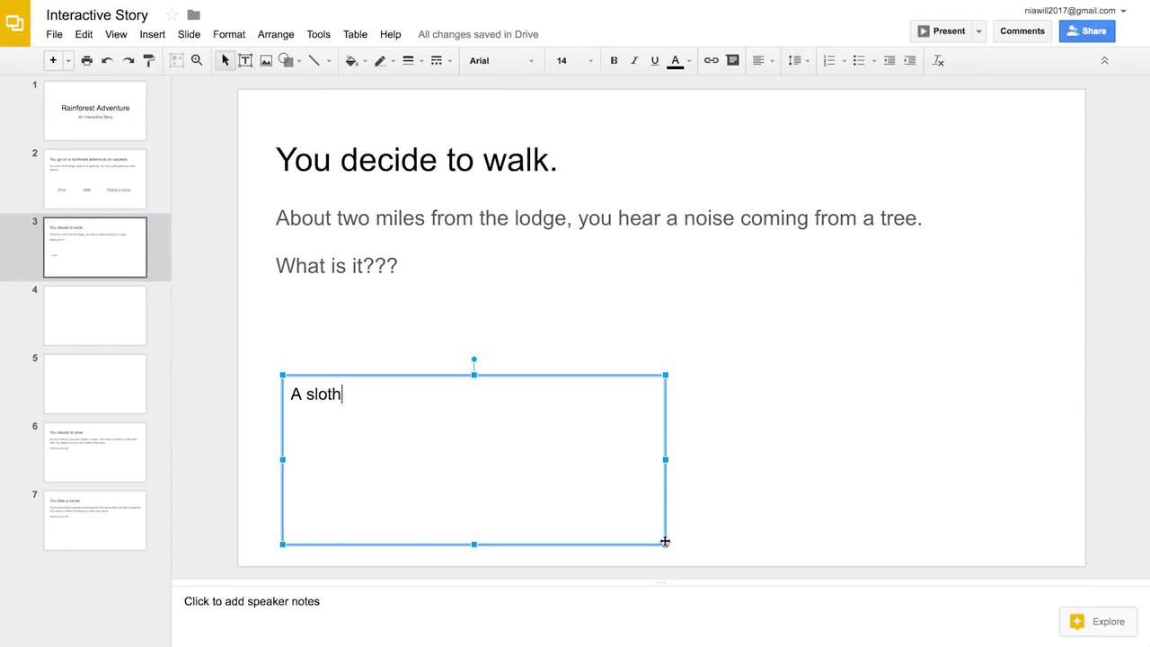
{"action": "left_click", "coordinate": [245, 63]}
{"action": "left_click_drag", "start_coordinate": [692, 371], "coordinate": [1027, 543]}
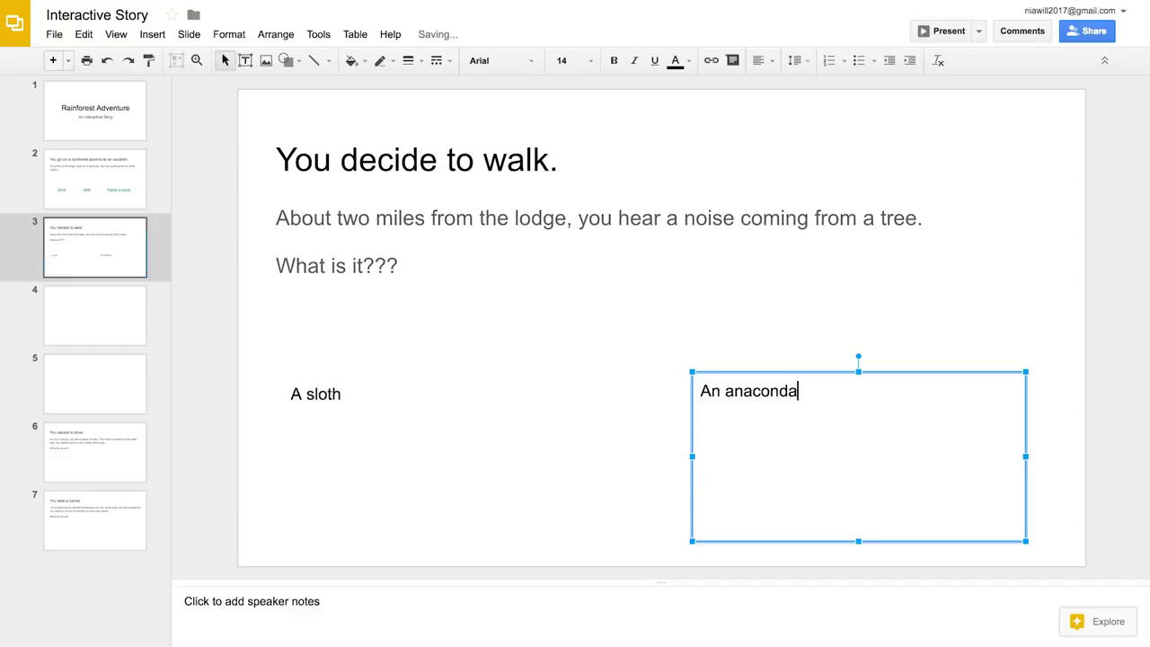
{"action": "key", "text": "Escape"}
{"action": "key", "text": "Escape"}
Link the 'A sloth' text to Slide 4 of this presentation
{"action": "double_click", "coordinate": [316, 393]}
{"action": "triple_click", "coordinate": [316, 393]}
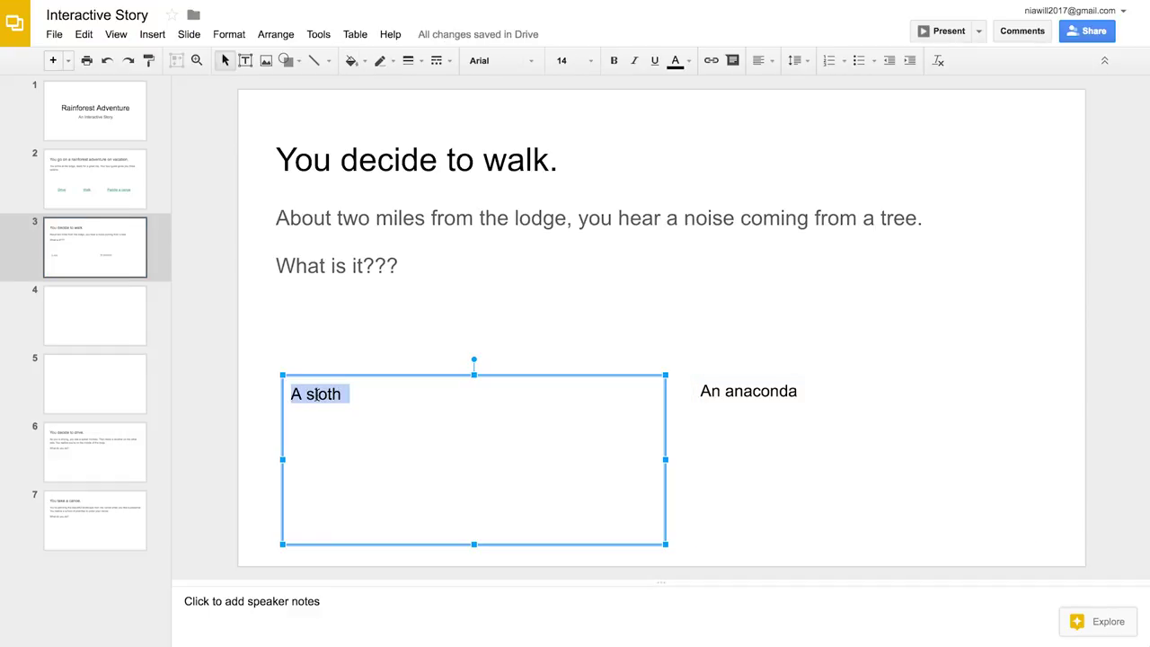
{"action": "left_click", "coordinate": [153, 36]}
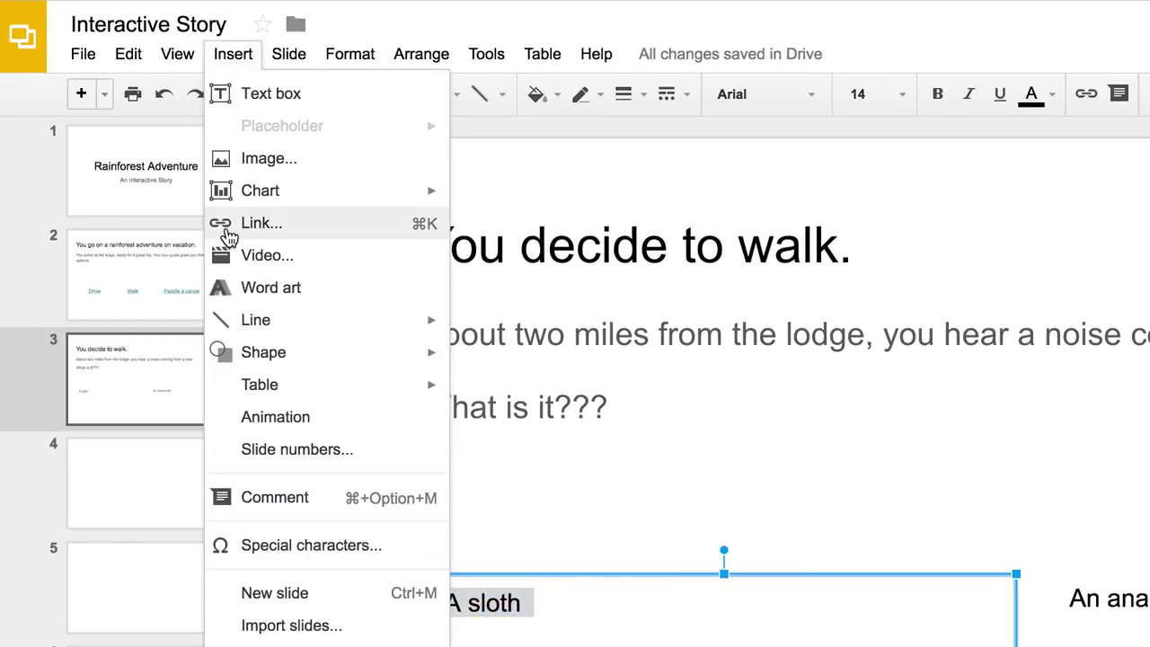
{"action": "left_click", "coordinate": [231, 224]}
{"action": "left_click", "coordinate": [593, 511]}
{"action": "scroll", "coordinate": [616, 406], "scroll_direction": "down", "scroll_amount": 3}
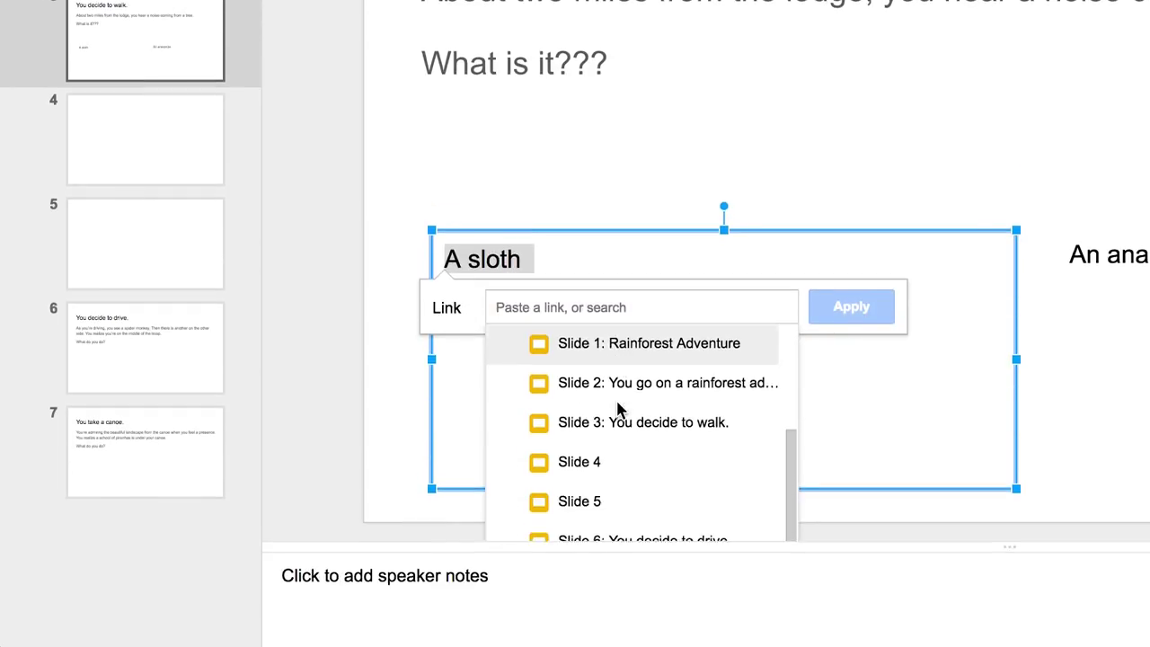
{"action": "scroll", "coordinate": [616, 408], "scroll_direction": "down", "scroll_amount": 1}
{"action": "left_click", "coordinate": [616, 416]}
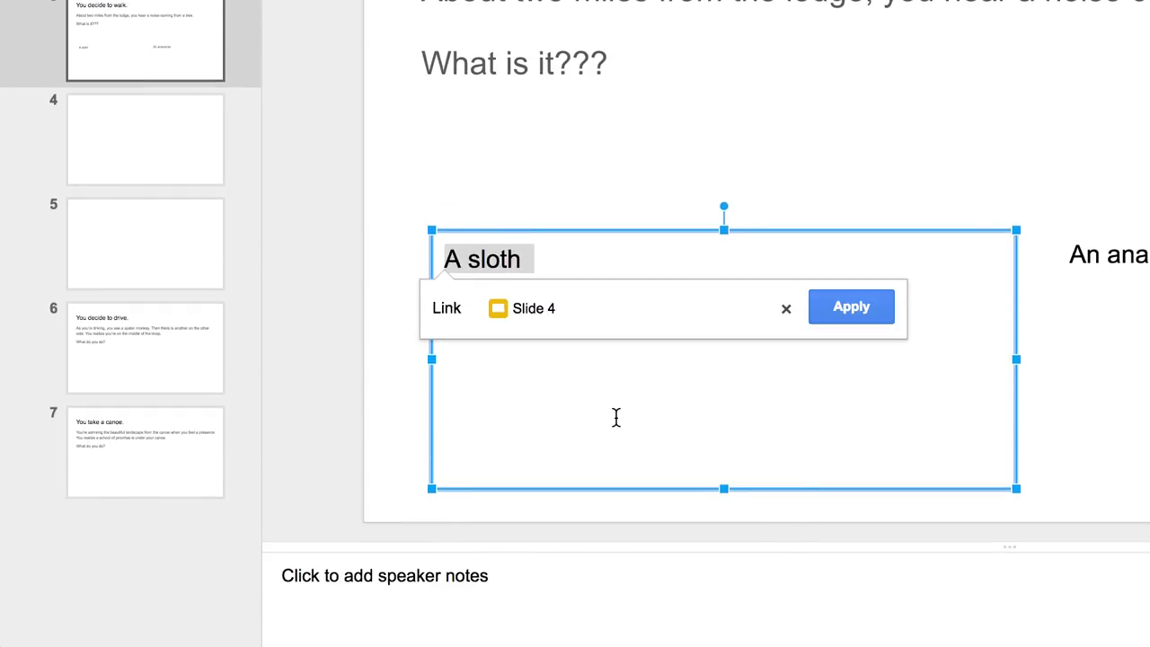
{"action": "left_click", "coordinate": [851, 306]}
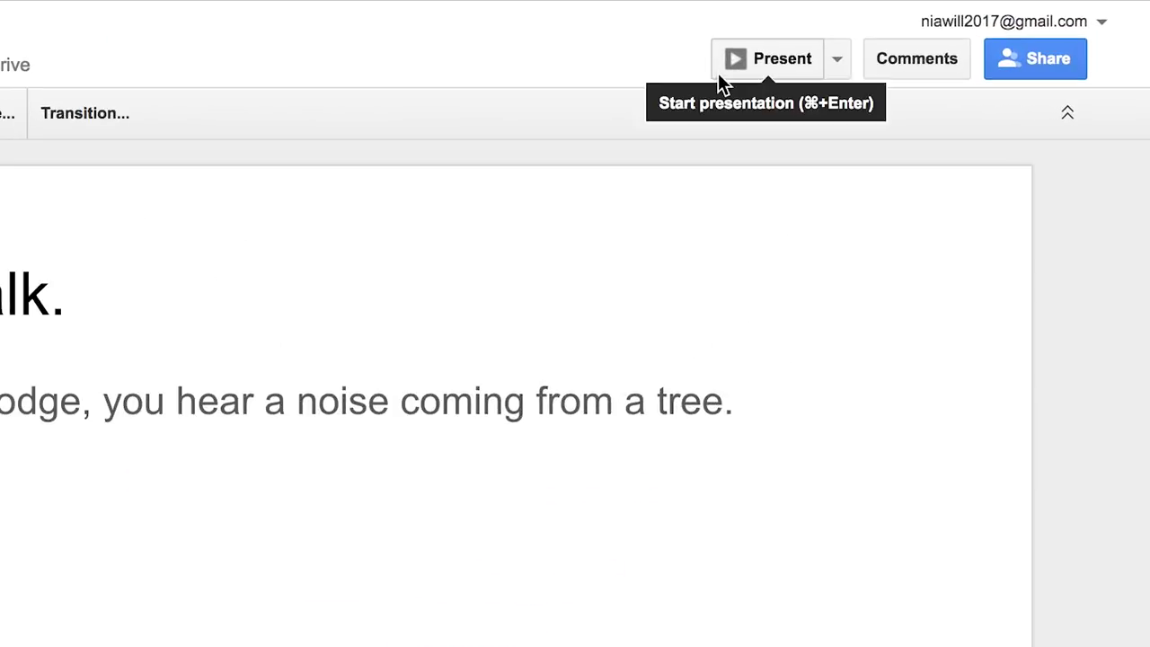
Present the deck and test the Paddle a canoe and Drive choices from slide 2
{"action": "left_click", "coordinate": [718, 74]}
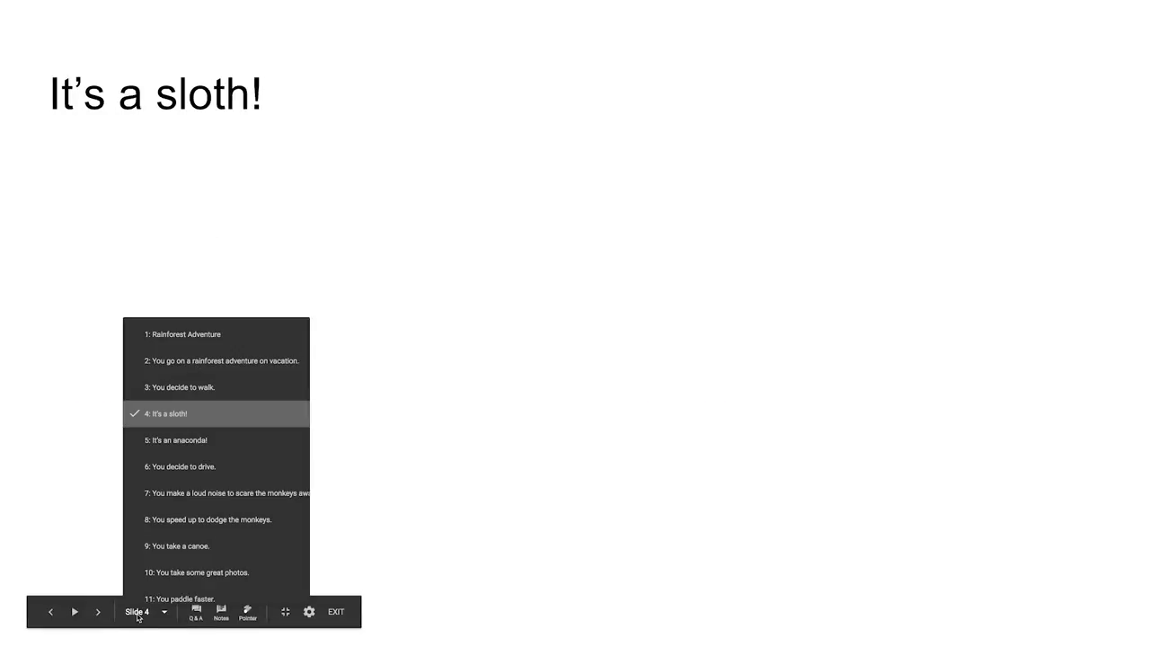
{"action": "left_click", "coordinate": [196, 367]}
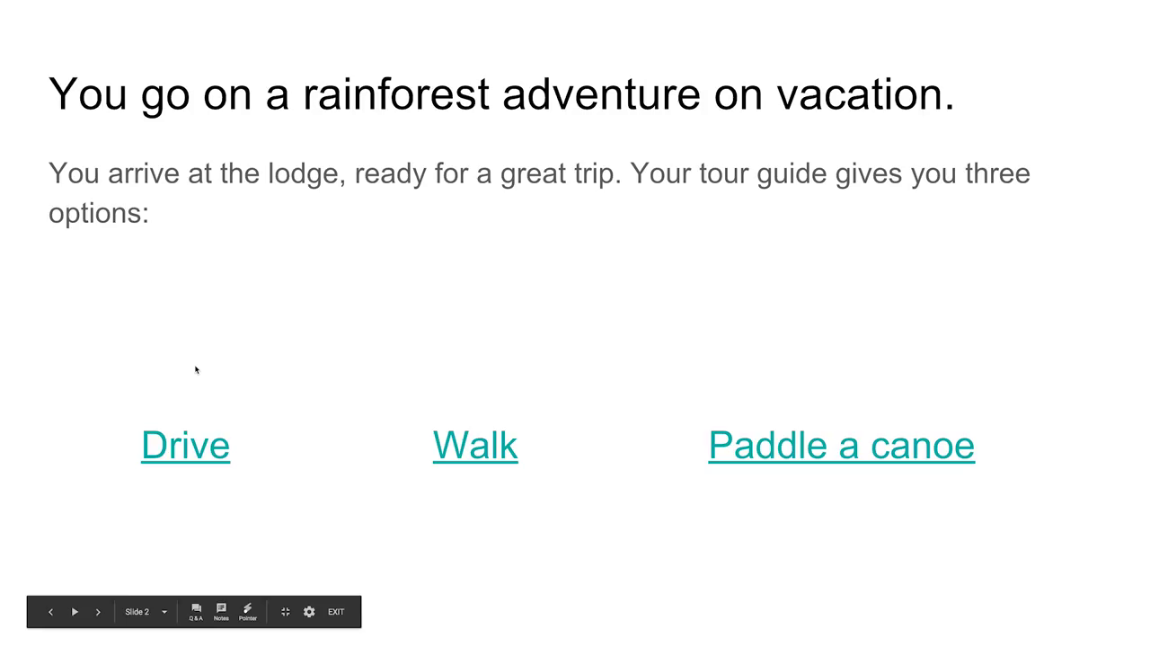
{"action": "left_click", "coordinate": [781, 435]}
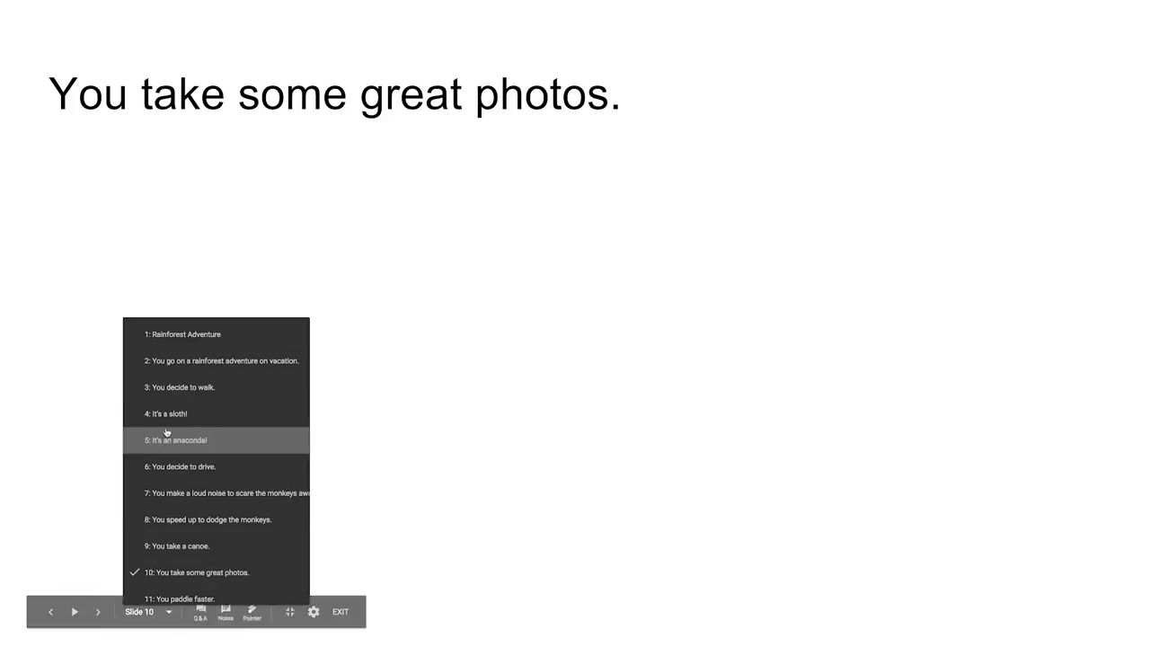
{"action": "left_click", "coordinate": [175, 369]}
{"action": "left_click", "coordinate": [172, 440]}
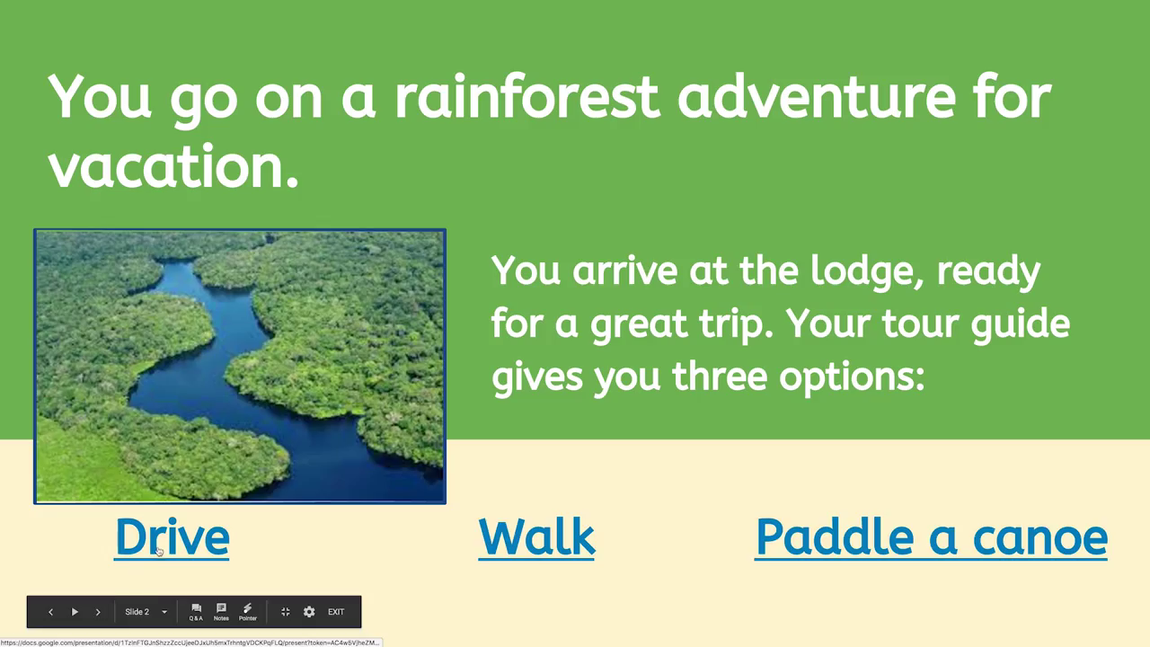
Follow Drive, Speed up, You dodge the animals and Start over, then pick Walk from slide 2
{"action": "left_click", "coordinate": [159, 550]}
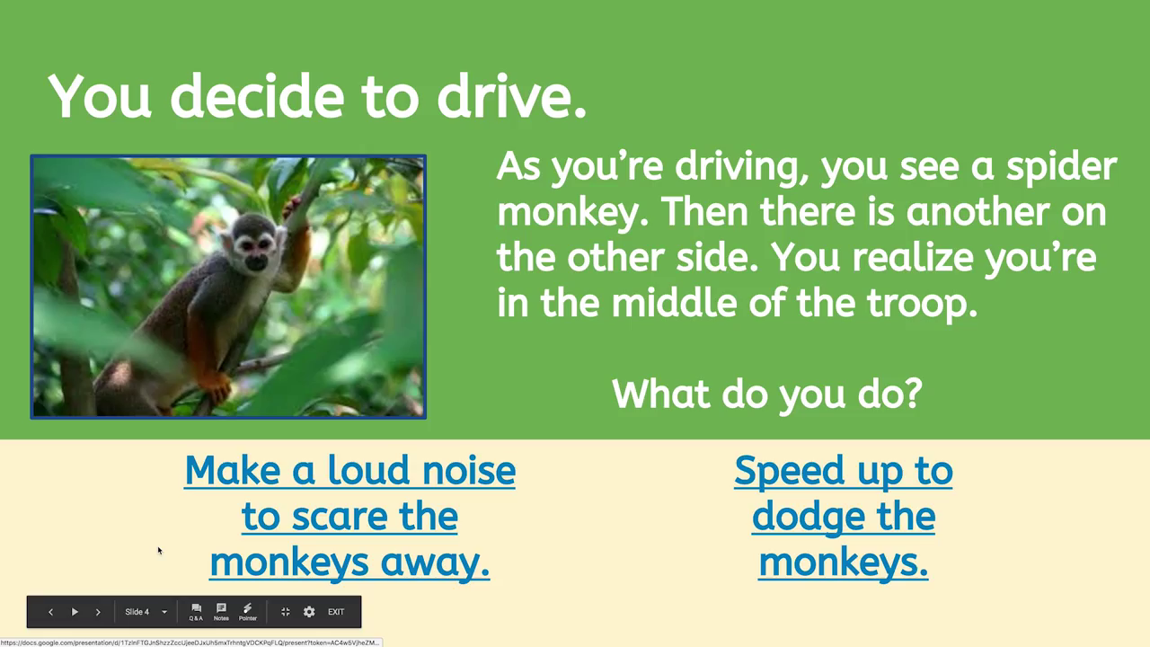
{"action": "left_click", "coordinate": [761, 547]}
{"action": "left_click", "coordinate": [356, 514]}
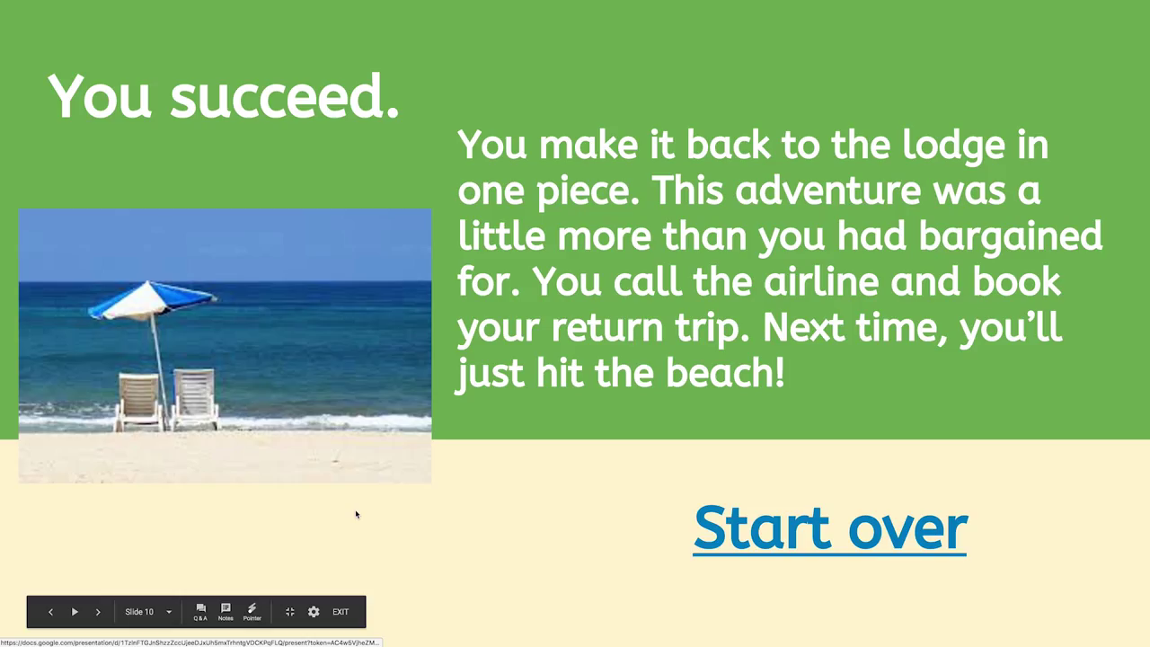
{"action": "left_click", "coordinate": [741, 524]}
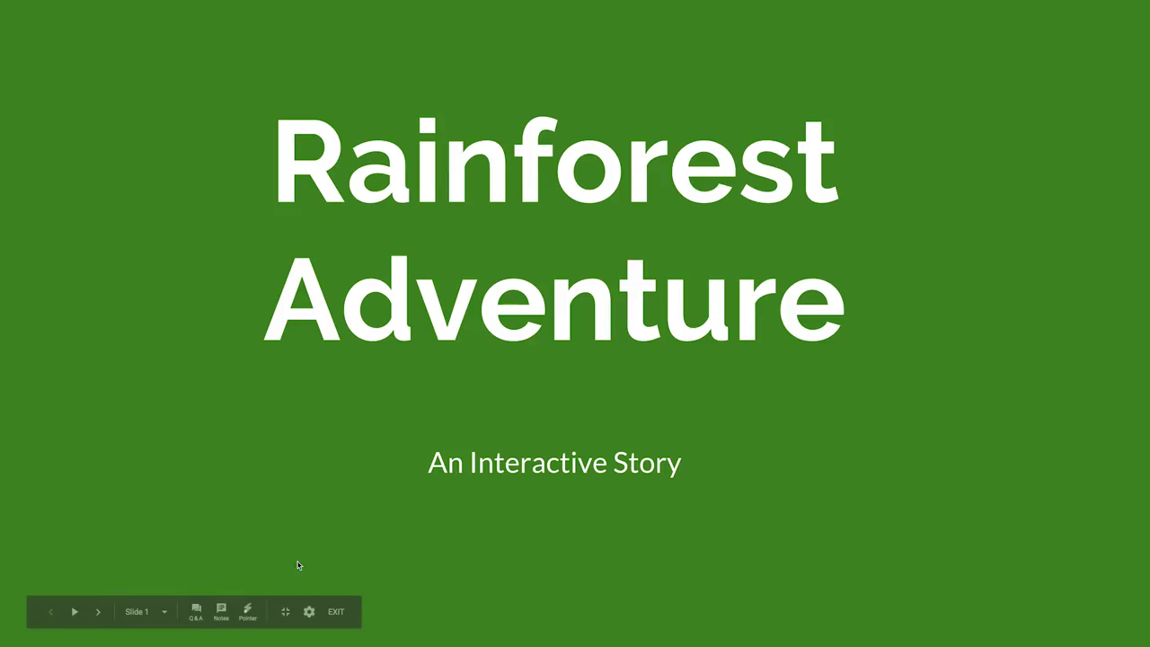
{"action": "left_click", "coordinate": [100, 611]}
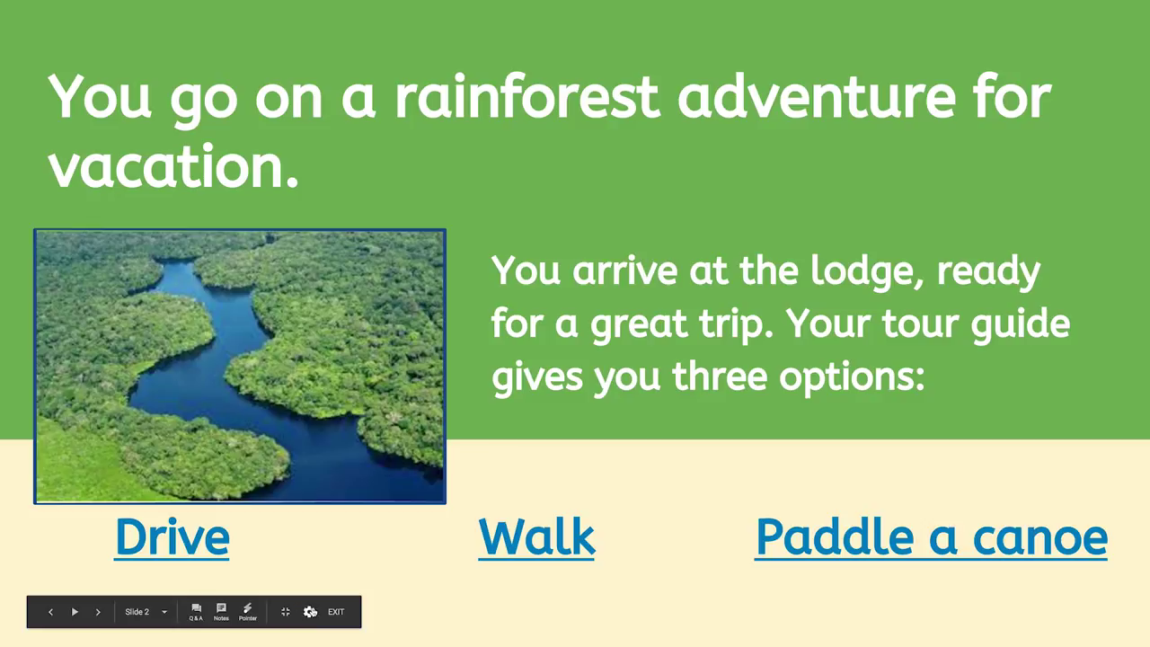
{"action": "left_click", "coordinate": [525, 553]}
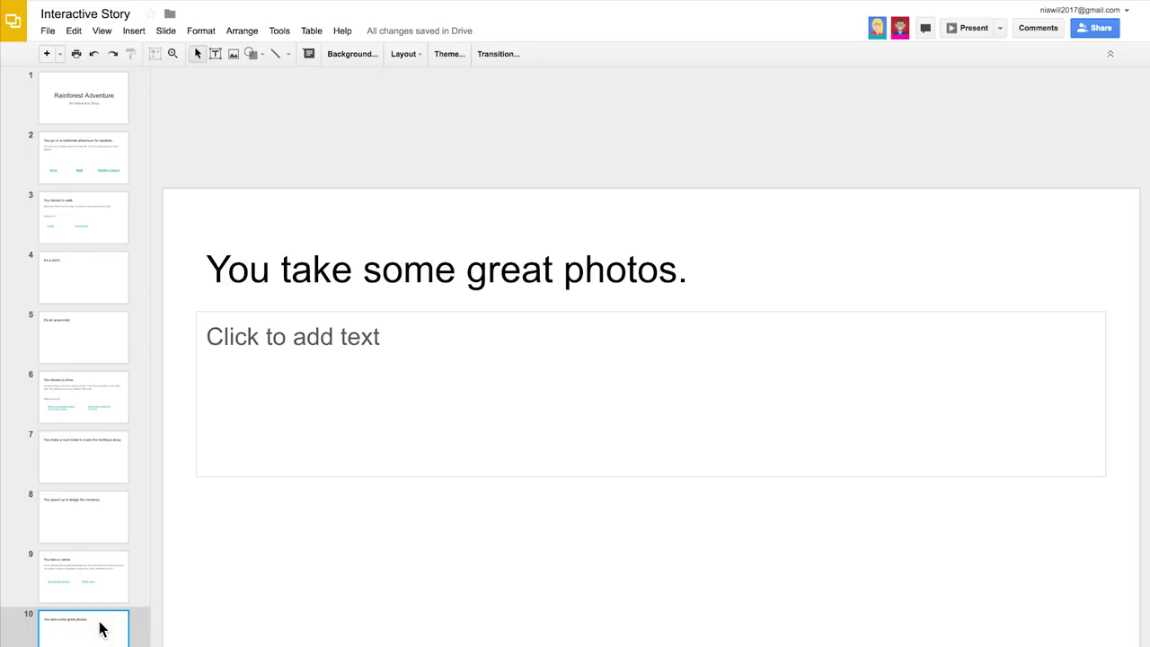
Add a 'Take photos from a distance' text box to the 'It's an anaconda!' slide
{"action": "left_click", "coordinate": [99, 351]}
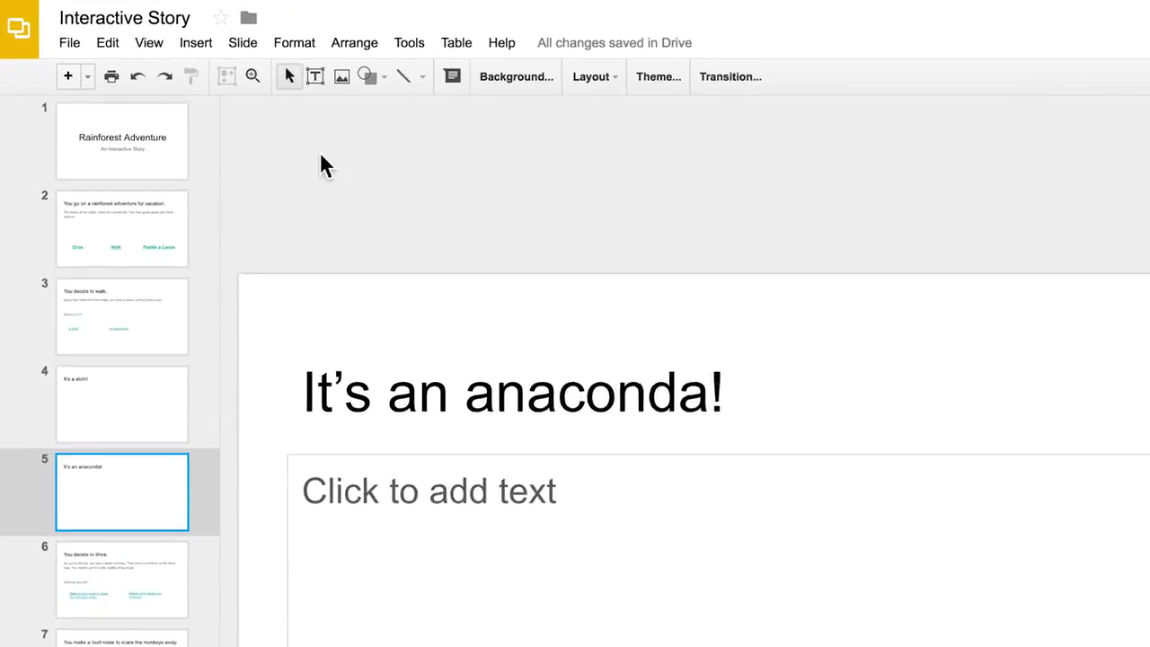
{"action": "left_click", "coordinate": [215, 53]}
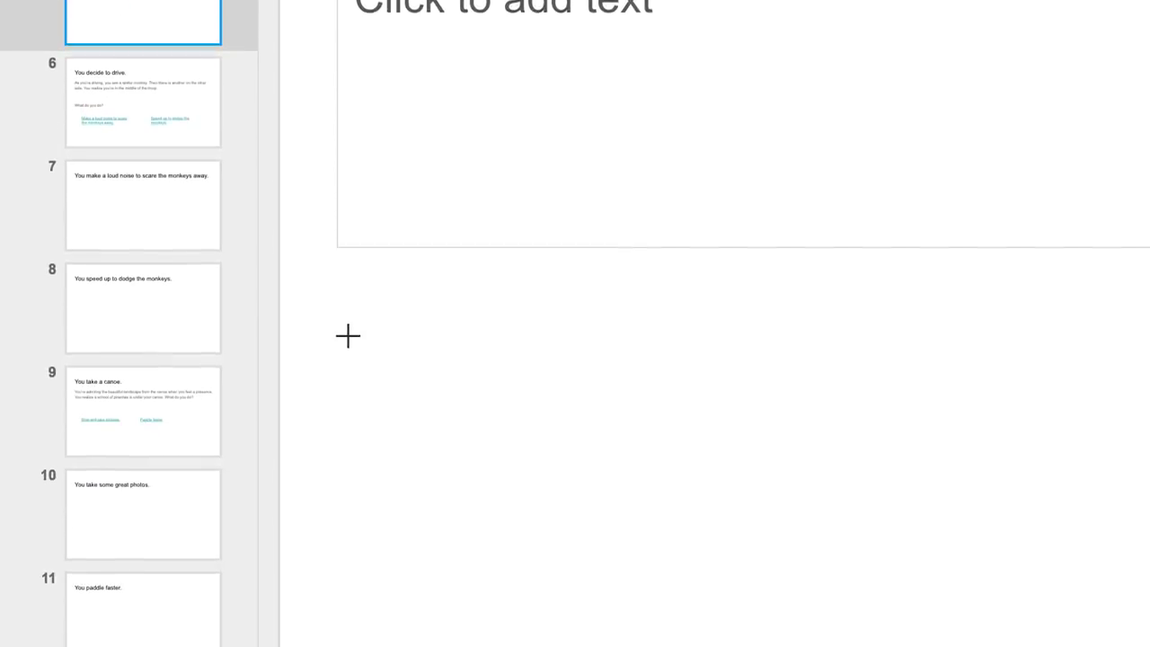
{"action": "left_click_drag", "start_coordinate": [356, 371], "coordinate": [1000, 553]}
{"action": "type", "text": "Take photos from a distanc"}
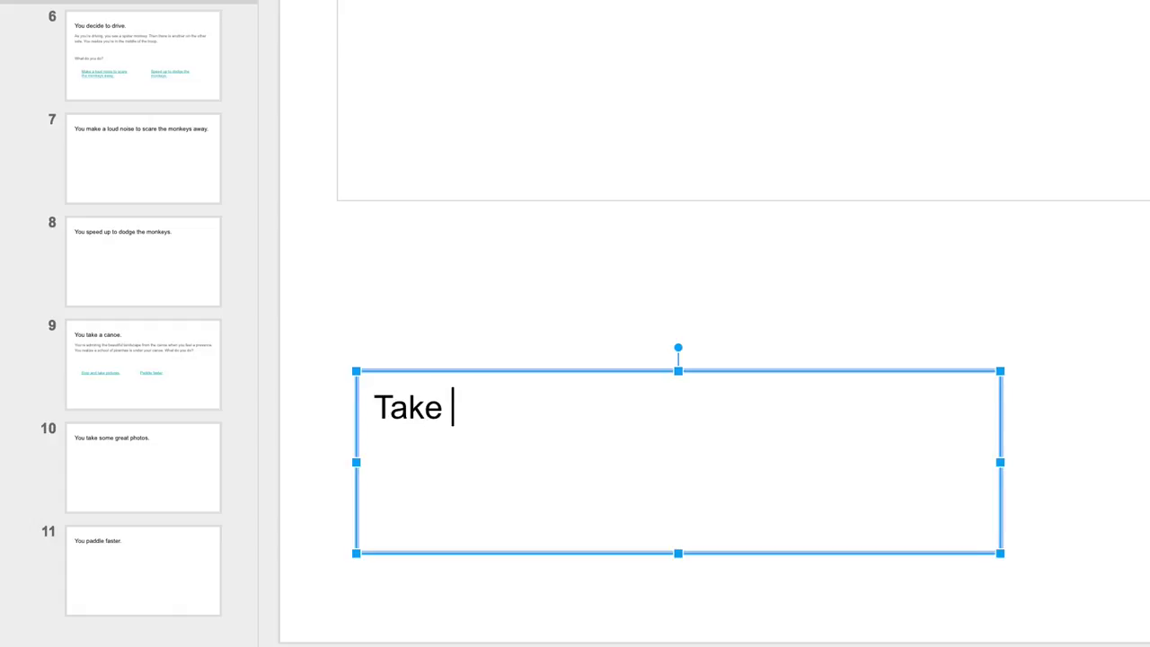
{"action": "type", "text": "e"}
Link that text to Slide 10, 'You take some great photos.'
{"action": "key", "text": "super+a"}
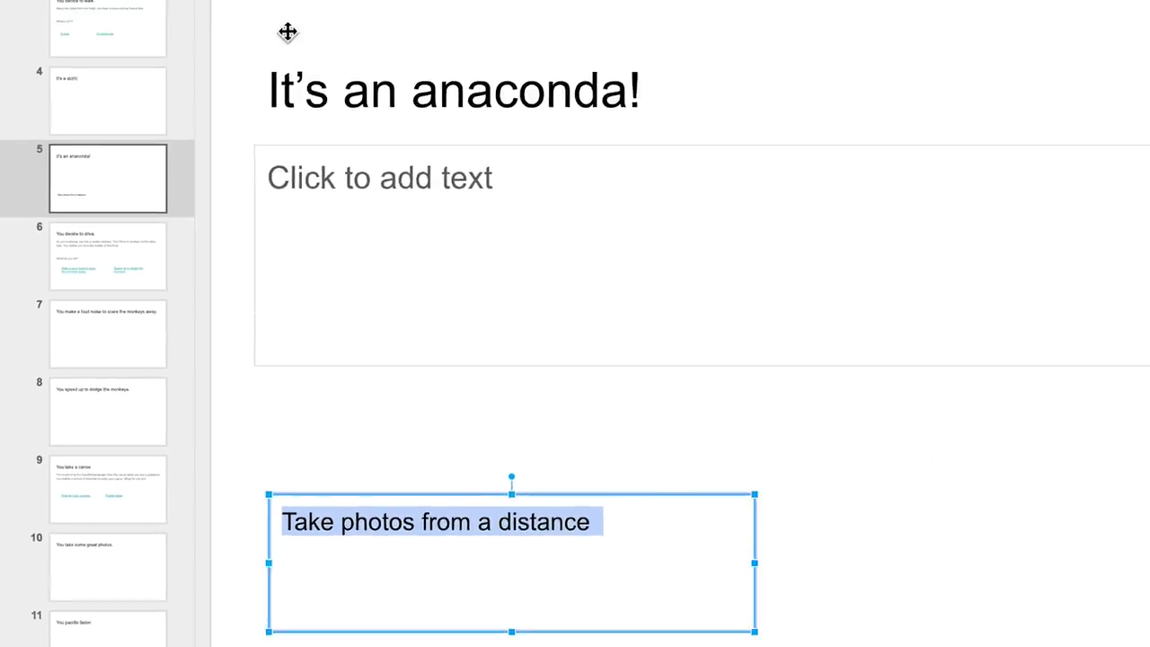
{"action": "left_click", "coordinate": [131, 29]}
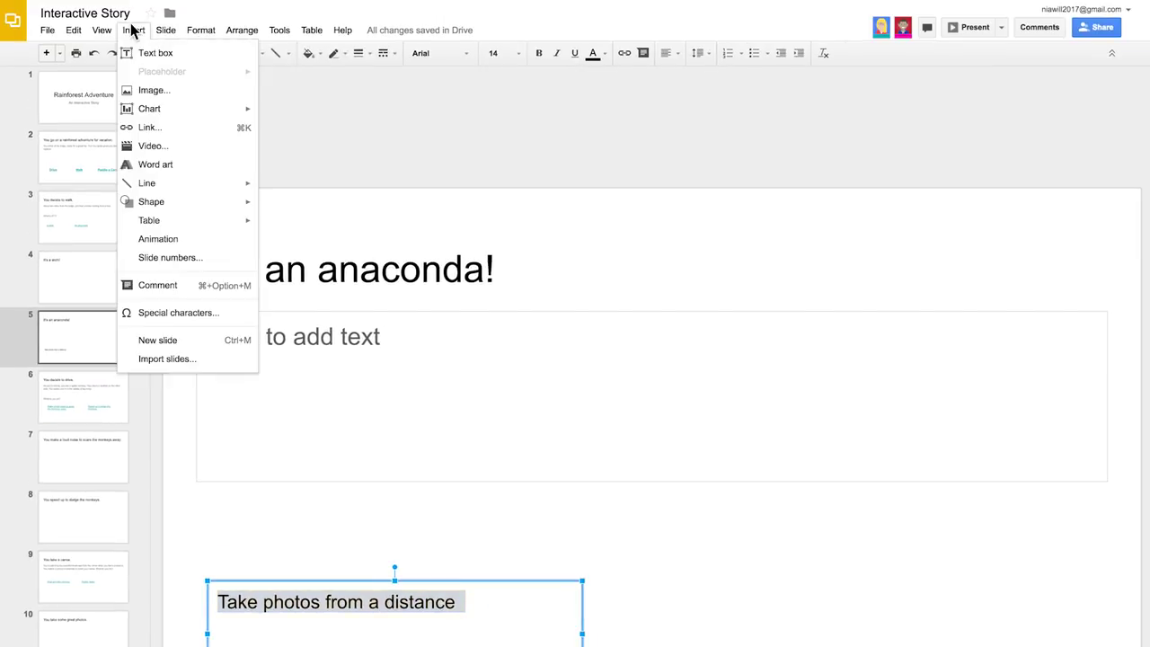
{"action": "left_click", "coordinate": [146, 127]}
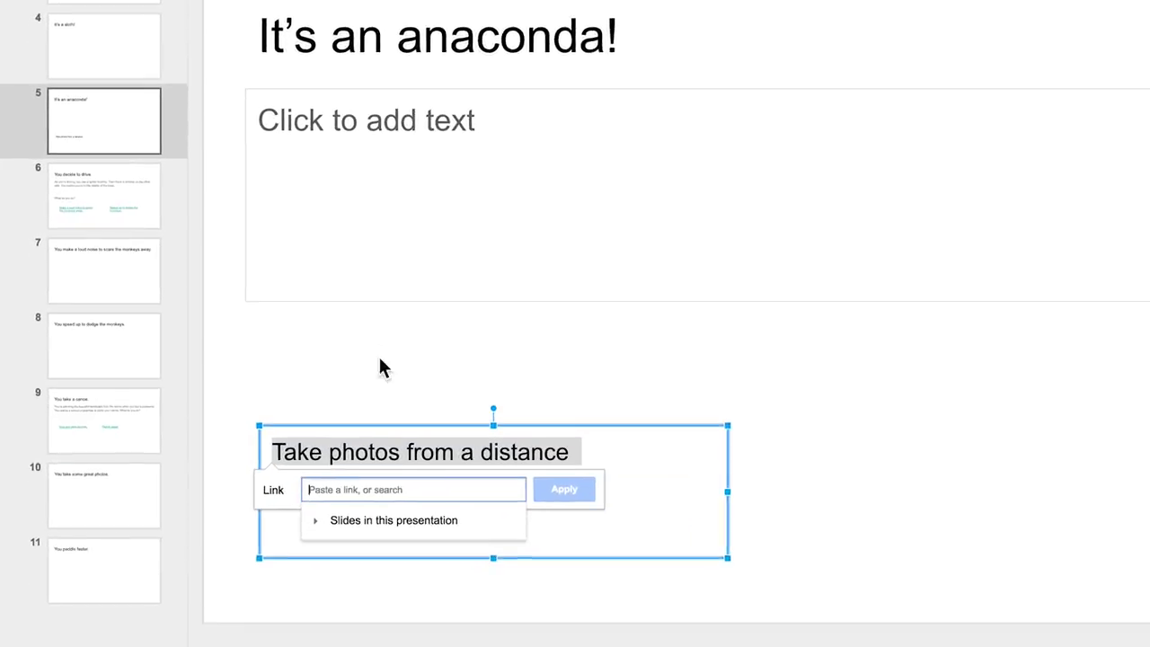
{"action": "left_click", "coordinate": [406, 525]}
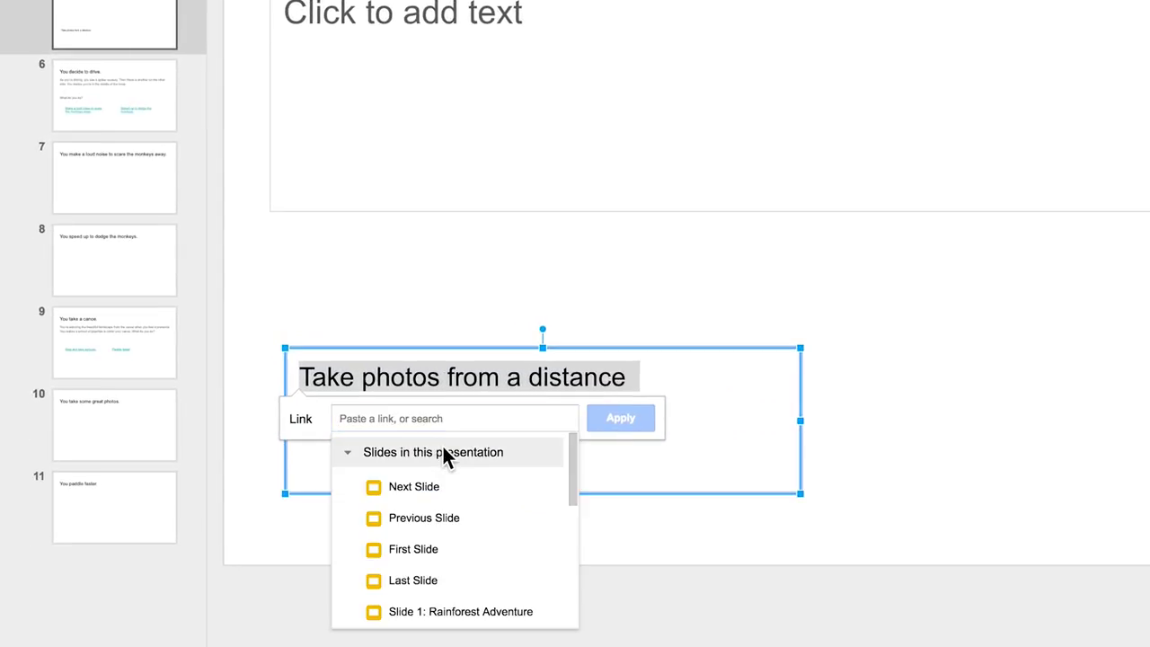
{"action": "scroll", "coordinate": [408, 563], "scroll_direction": "down", "scroll_amount": 2}
{"action": "scroll", "coordinate": [443, 488], "scroll_direction": "down", "scroll_amount": 3}
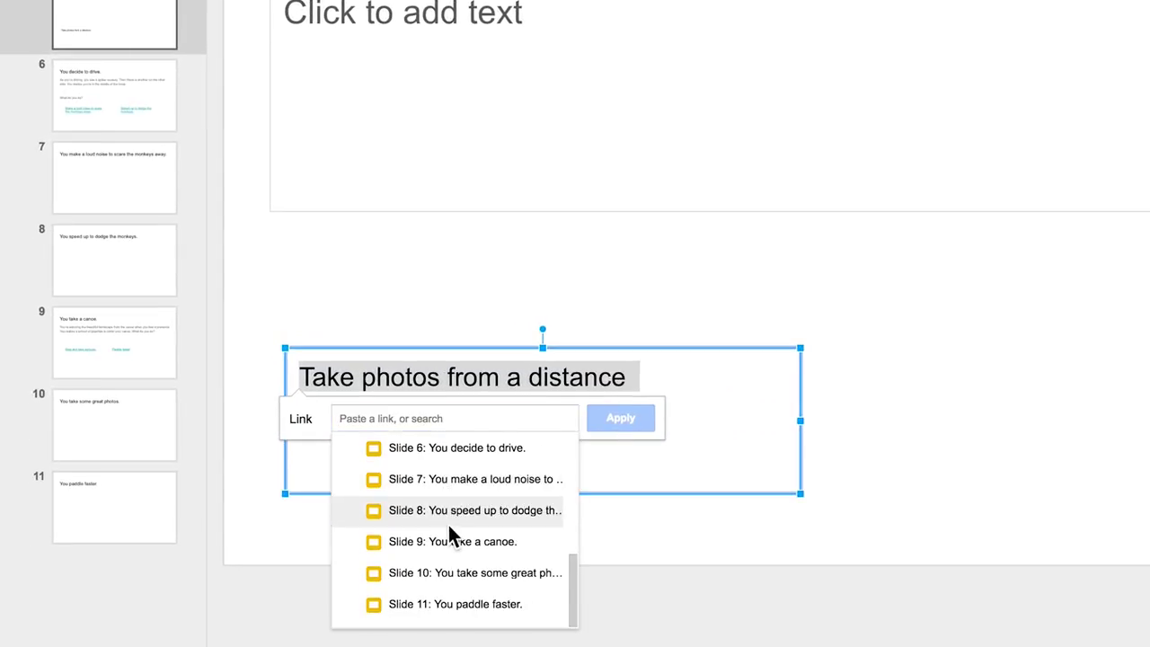
{"action": "left_click", "coordinate": [448, 566]}
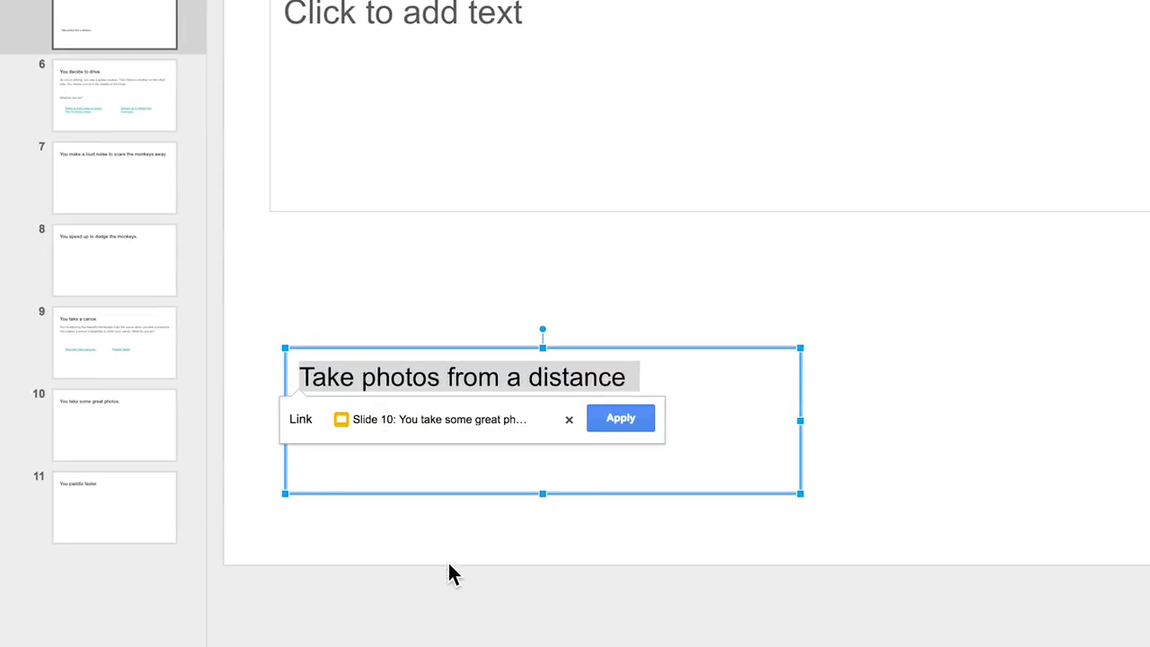
{"action": "left_click", "coordinate": [619, 418]}
{"action": "left_click", "coordinate": [776, 344]}
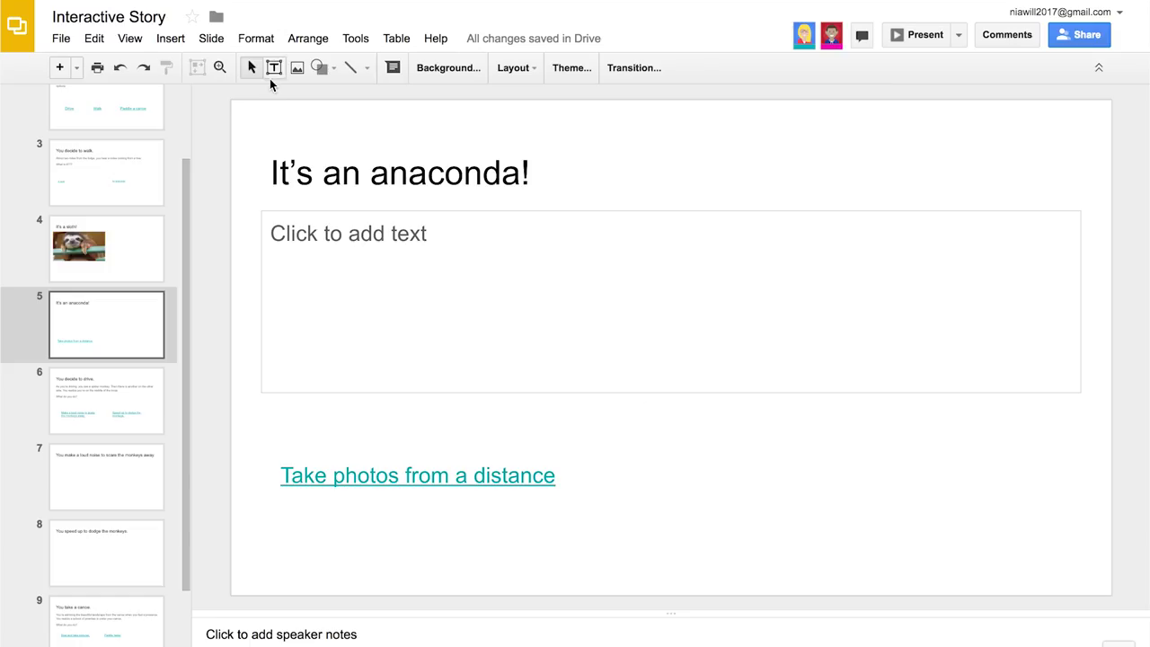
Add a 'Run away' choice box and a new slide 6 titled 'You run away.'
{"action": "left_click_drag", "start_coordinate": [646, 438], "coordinate": [970, 548]}
{"action": "type", "text": "R"}
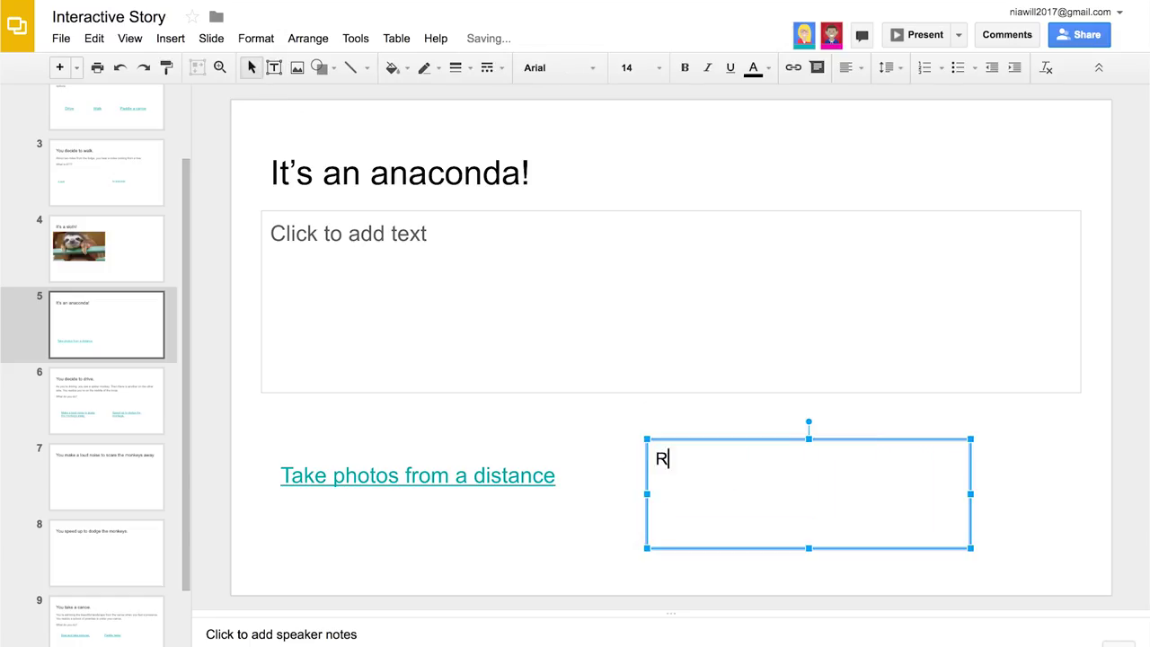
{"action": "type", "text": "un awa"}
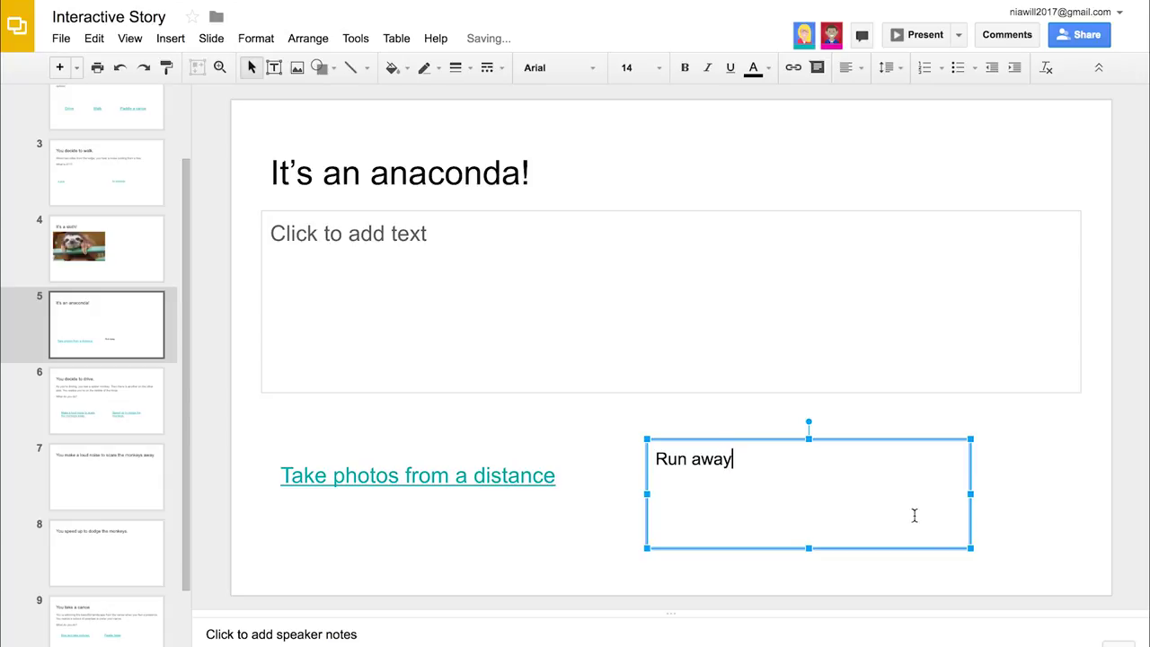
{"action": "type", "text": "y"}
{"action": "left_click", "coordinate": [63, 79]}
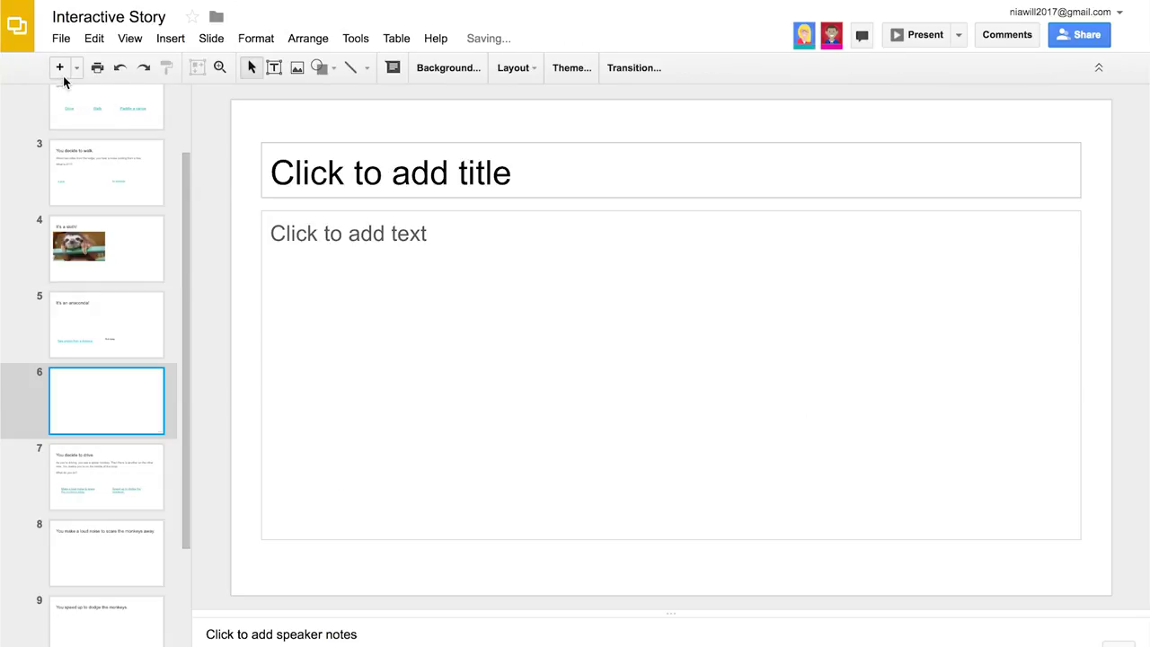
{"action": "left_click", "coordinate": [359, 173]}
{"action": "type", "text": "You"}
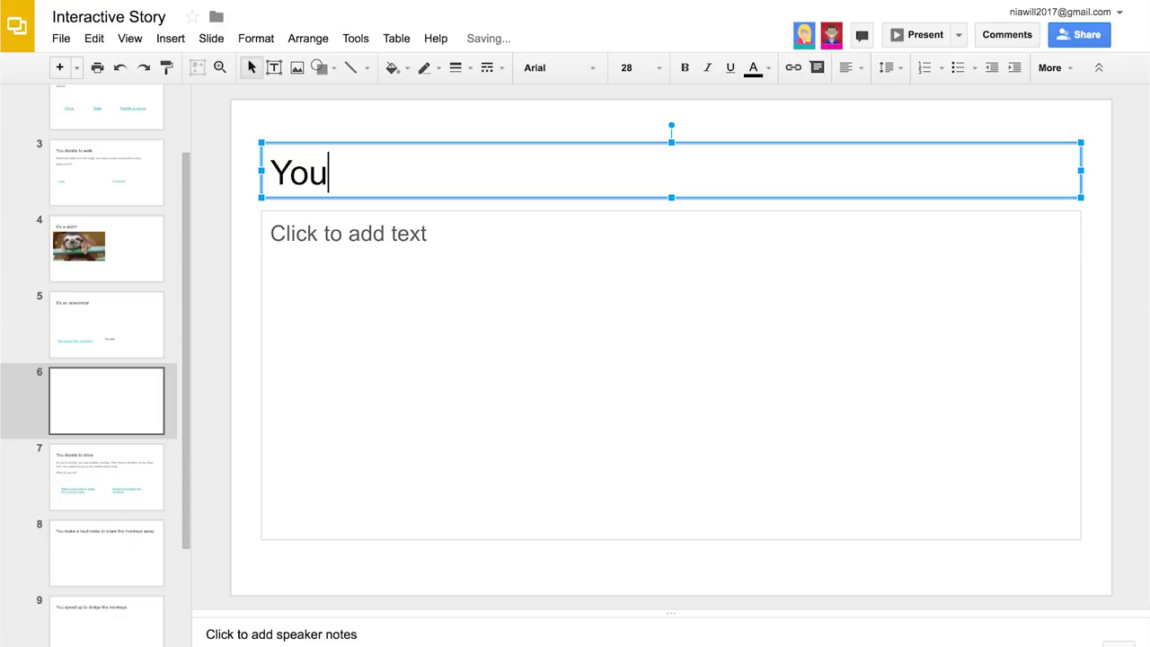
{"action": "type", "text": " run away."}
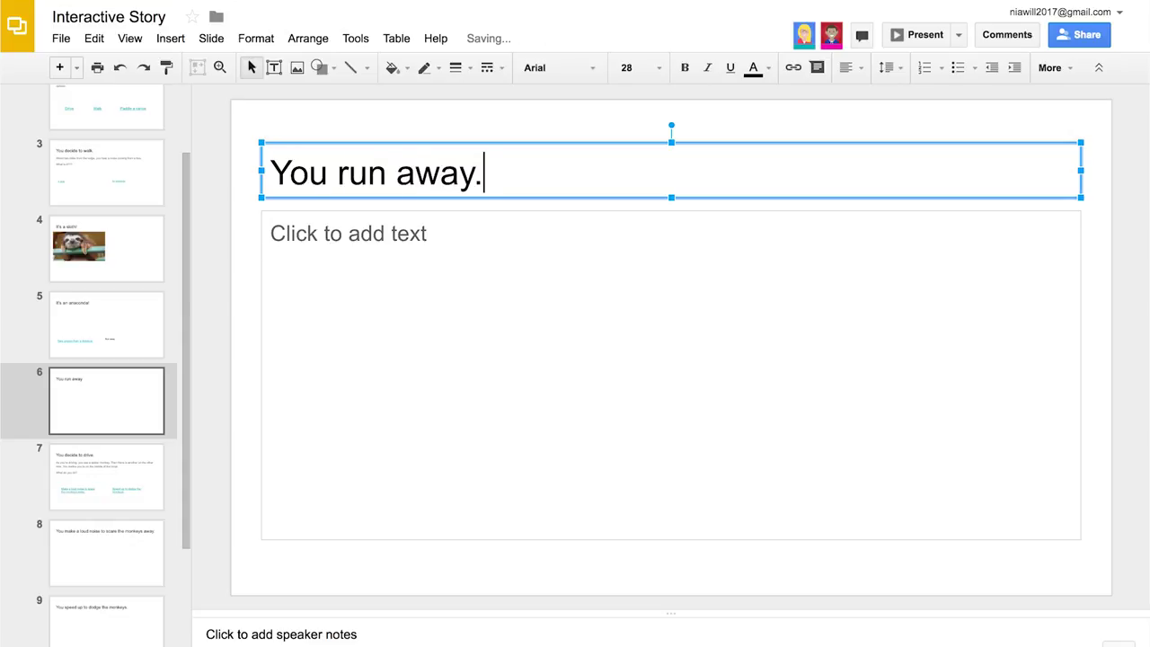
Link the 'Run away' text on the anaconda slide to Slide 6
{"action": "left_click", "coordinate": [149, 300]}
{"action": "left_click", "coordinate": [709, 452]}
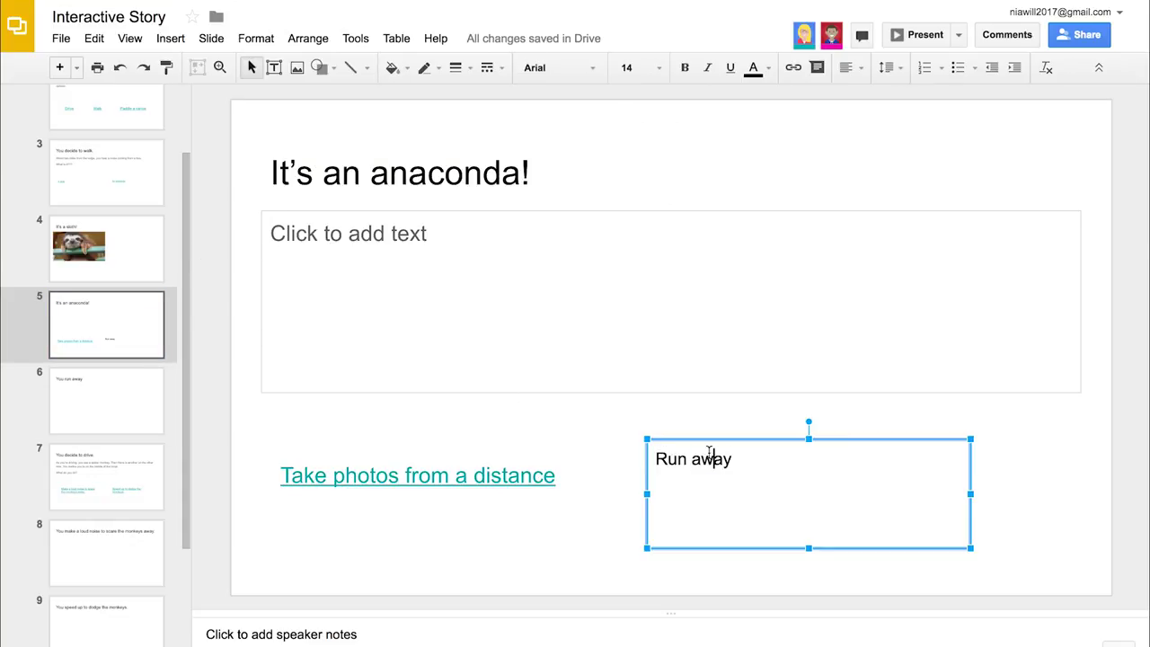
{"action": "key", "text": "ctrl+a"}
{"action": "left_click", "coordinate": [170, 38]}
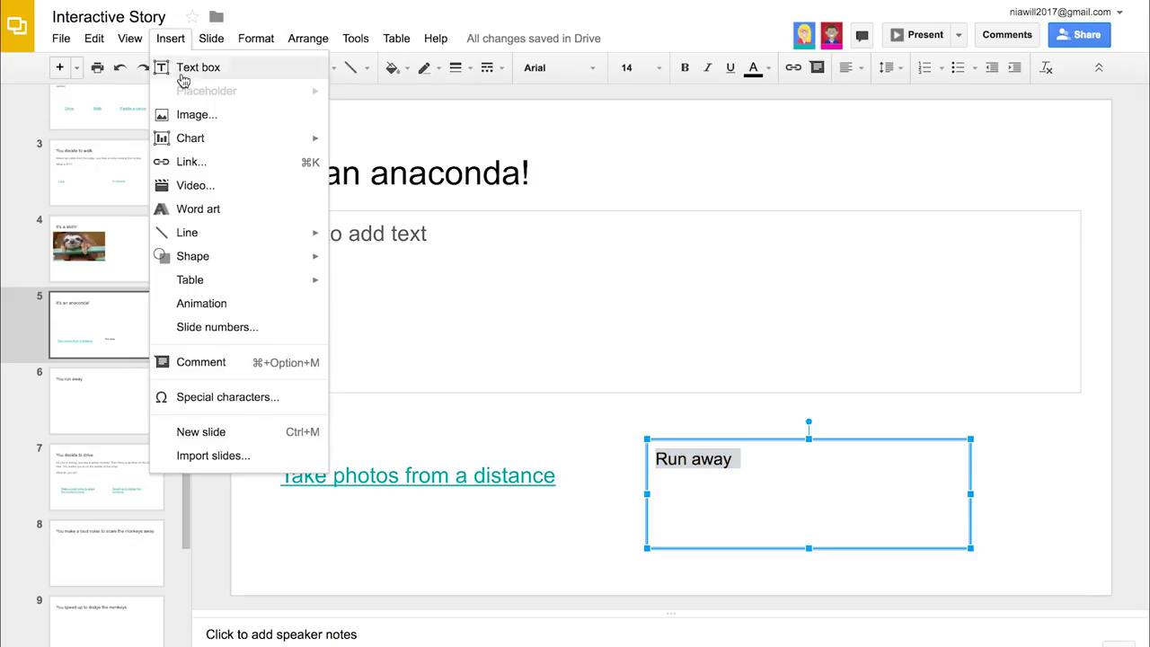
{"action": "left_click", "coordinate": [226, 172]}
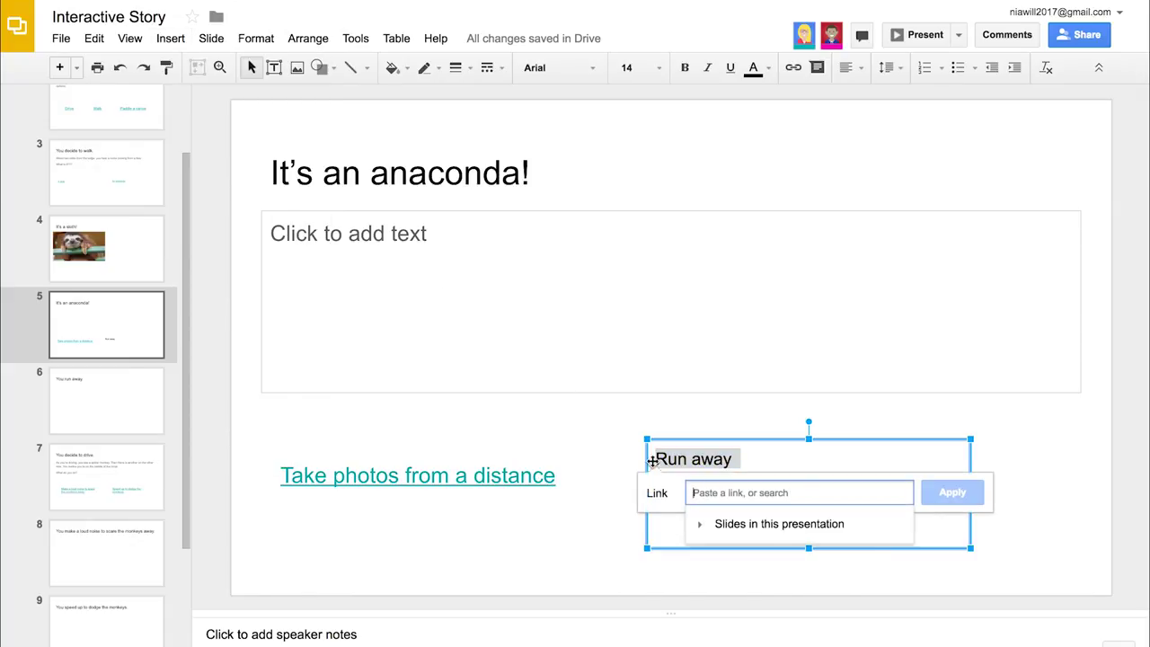
{"action": "left_click", "coordinate": [726, 523]}
{"action": "scroll", "coordinate": [739, 557], "scroll_direction": "down", "scroll_amount": 3}
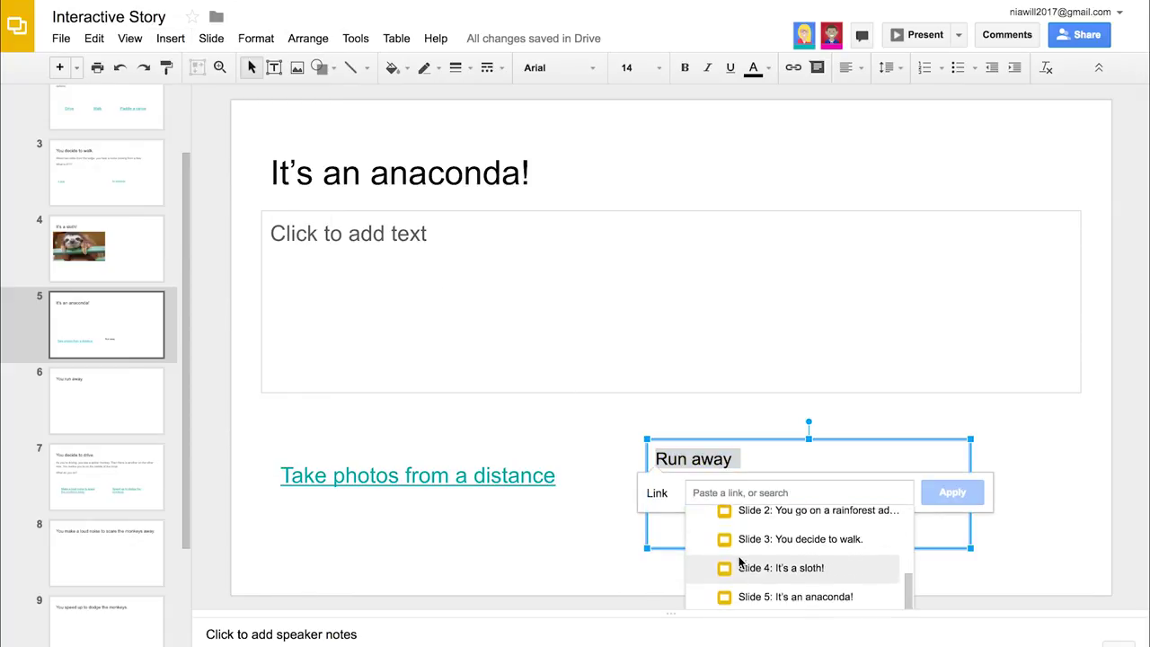
{"action": "scroll", "coordinate": [739, 563], "scroll_direction": "down", "scroll_amount": 2}
{"action": "left_click", "coordinate": [742, 566]}
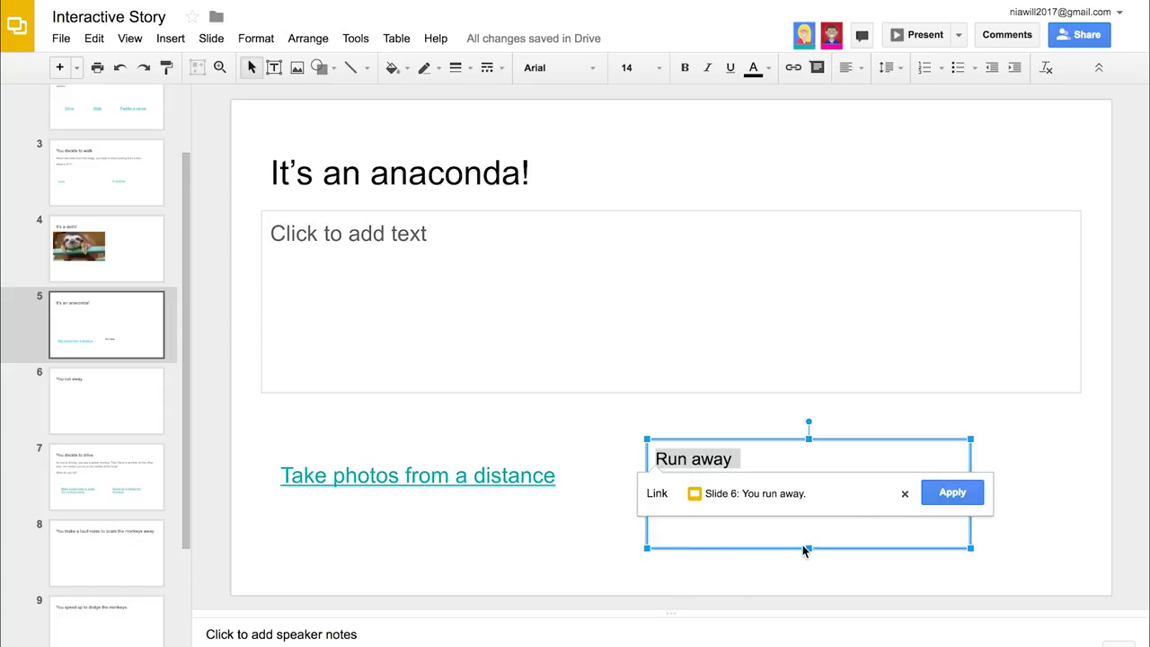
{"action": "left_click", "coordinate": [943, 497]}
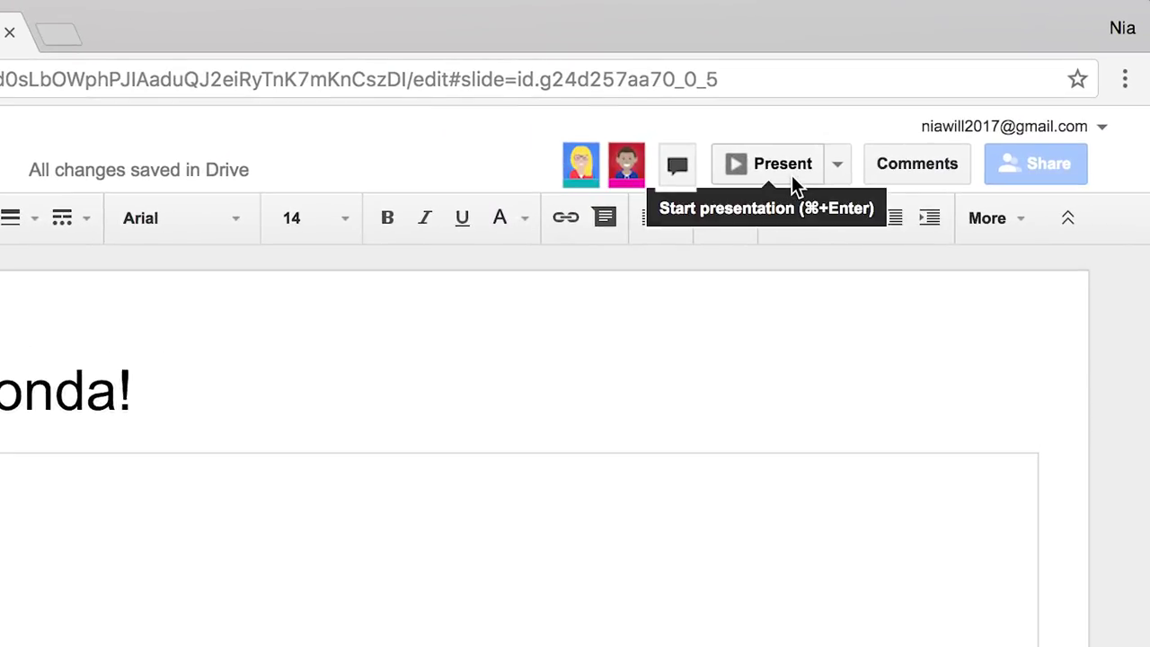
Start the slideshow to test the newly added links
{"action": "left_click", "coordinate": [791, 175]}
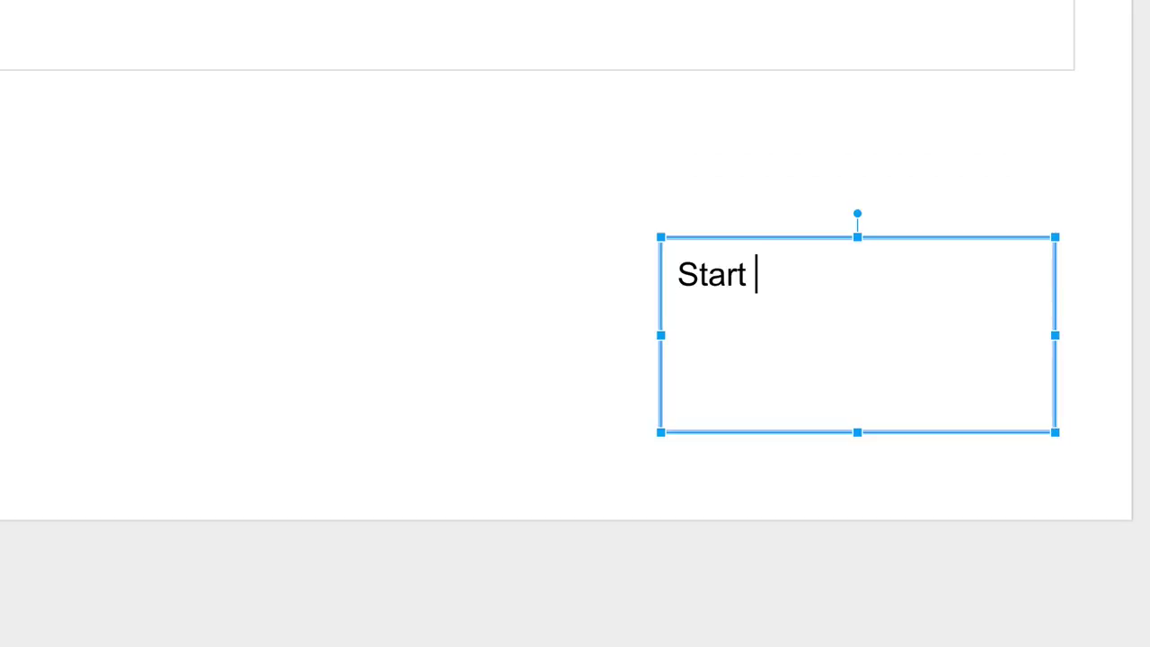
Link the 'Start Over' text on slide 10 to the first slide
{"action": "triple_click", "coordinate": [783, 300]}
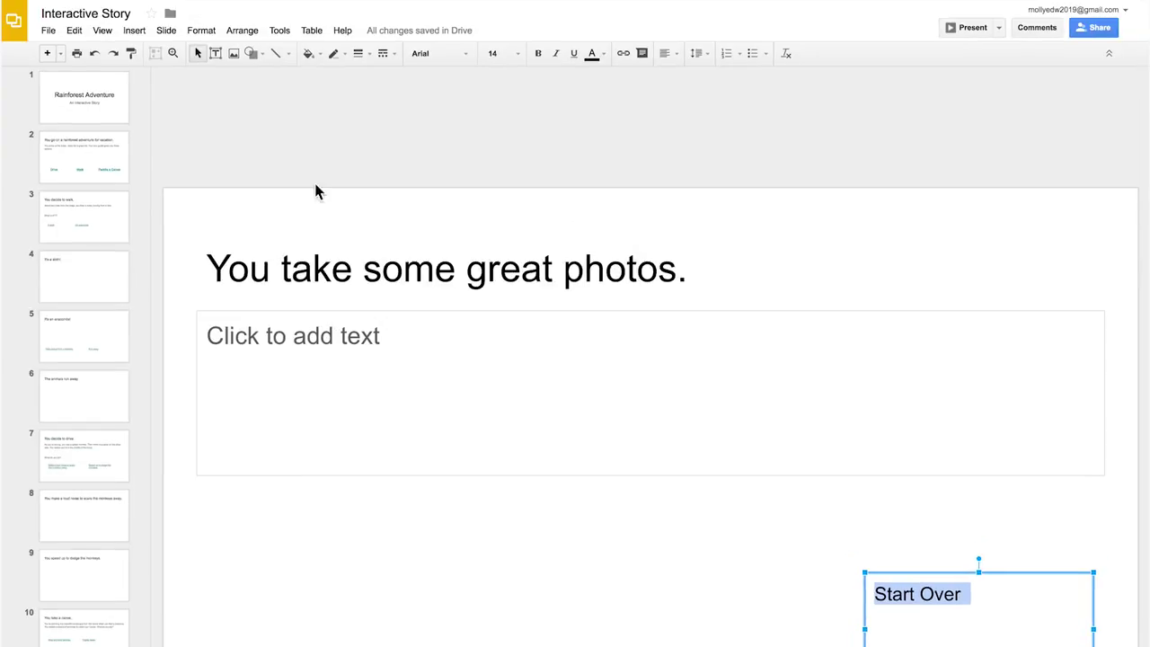
{"action": "left_click", "coordinate": [134, 30]}
{"action": "left_click", "coordinate": [148, 127]}
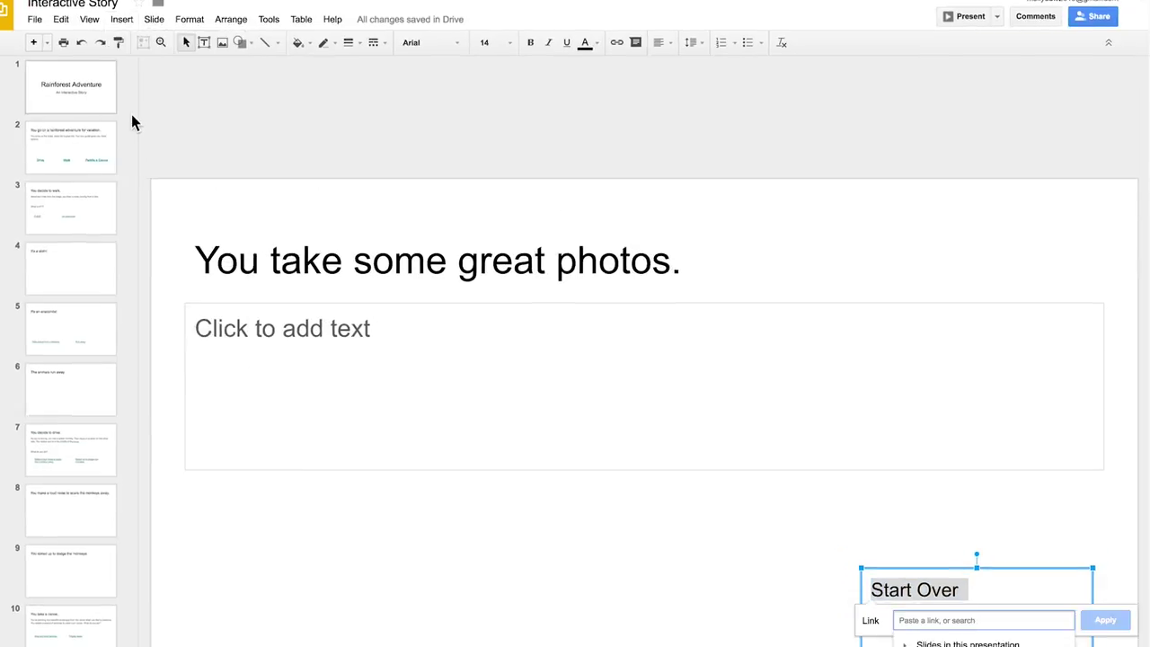
{"action": "left_click", "coordinate": [869, 515]}
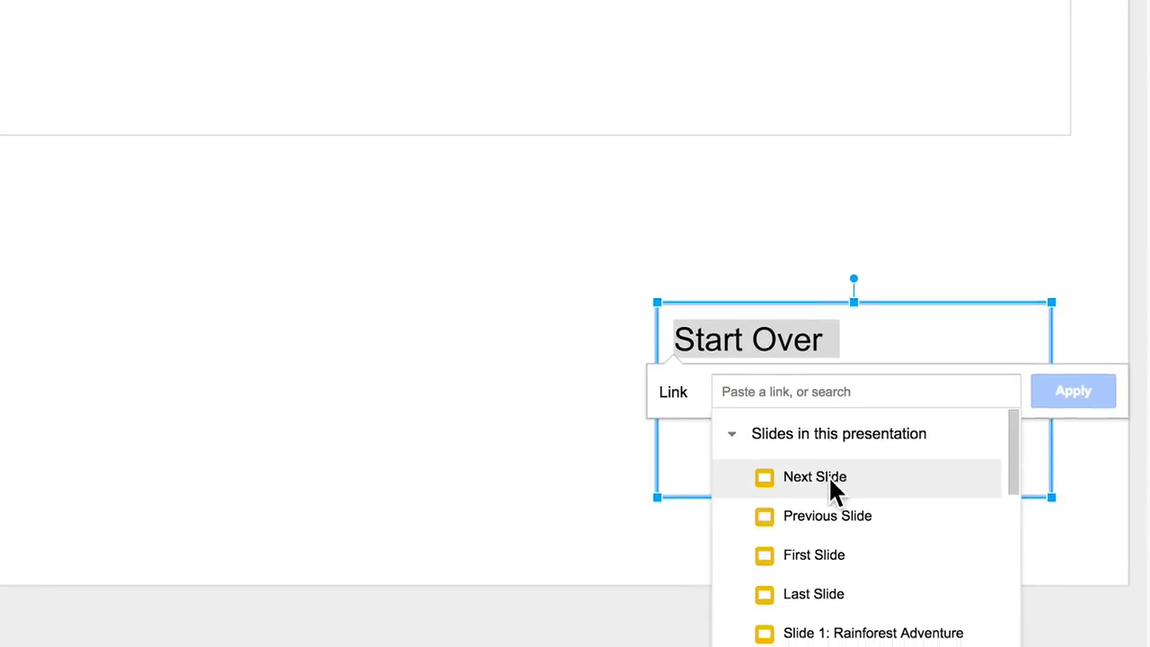
{"action": "left_click", "coordinate": [834, 552]}
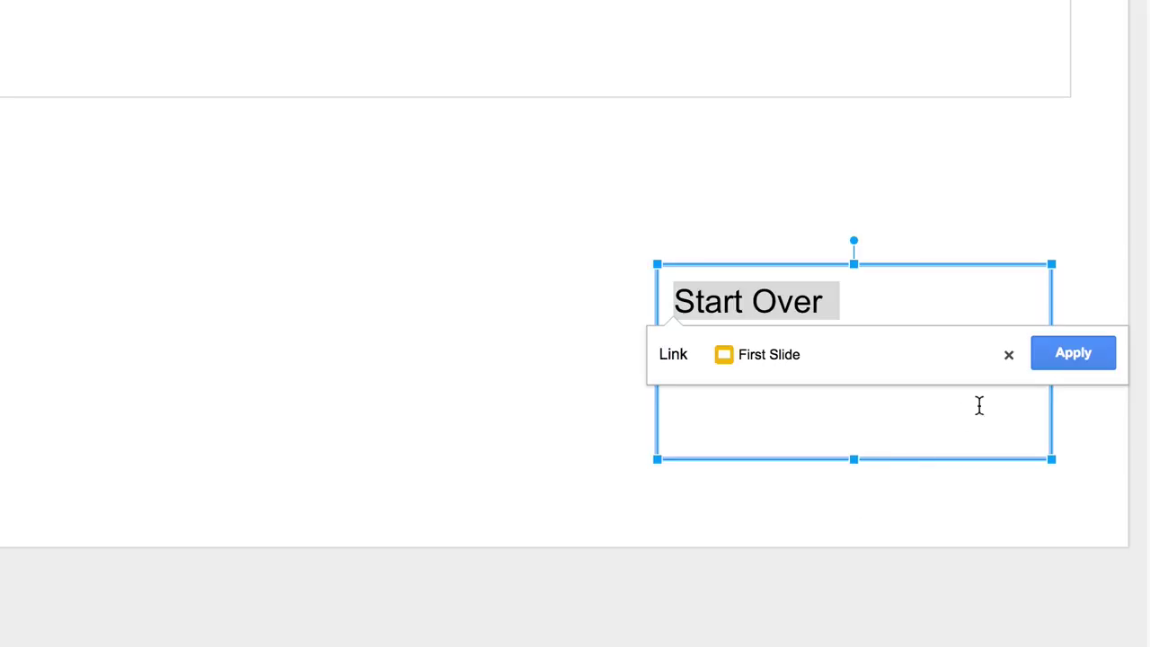
{"action": "left_click", "coordinate": [1057, 364]}
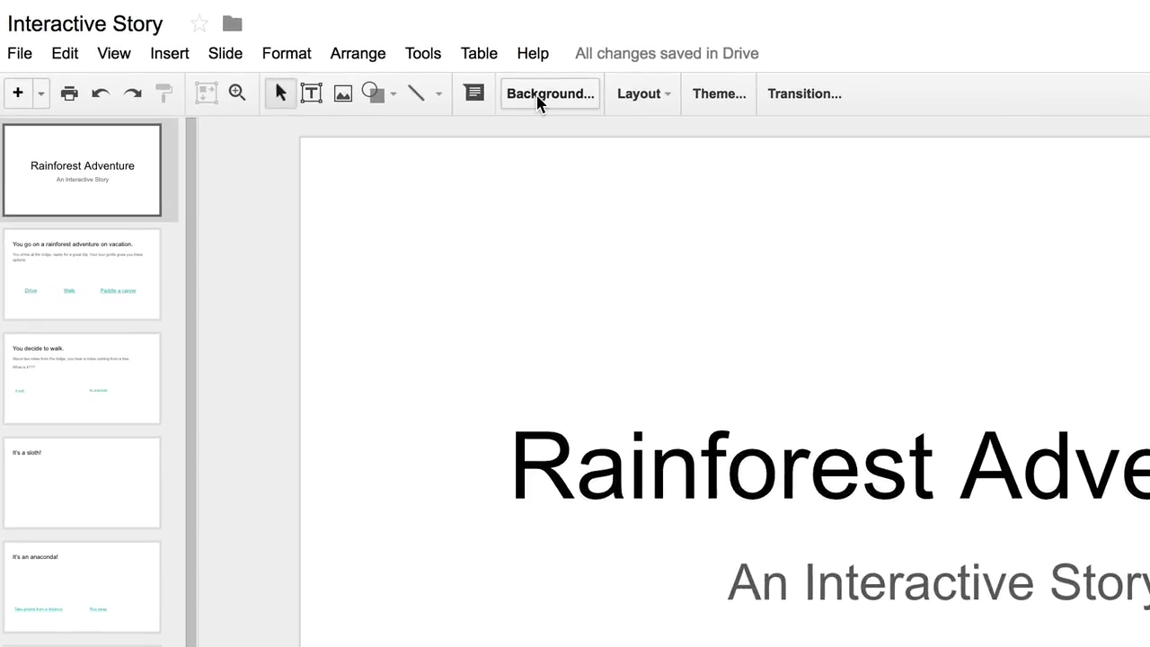
Set the title slide background colour to dark green
{"action": "left_click", "coordinate": [539, 95]}
{"action": "left_click", "coordinate": [863, 451]}
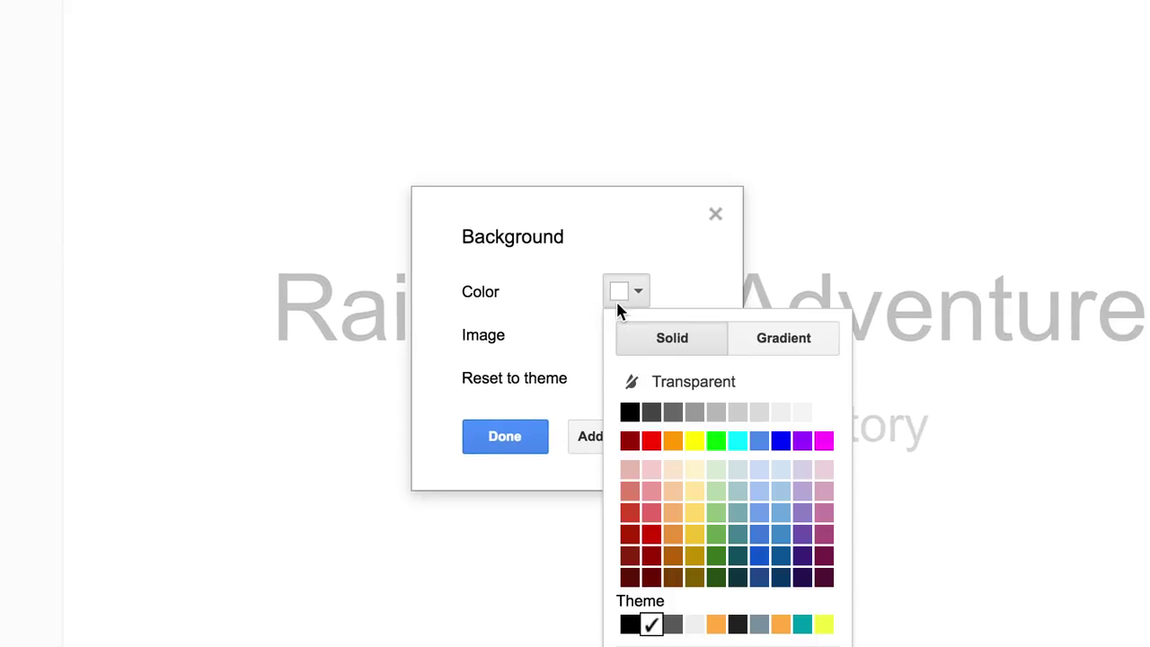
{"action": "left_click", "coordinate": [716, 428]}
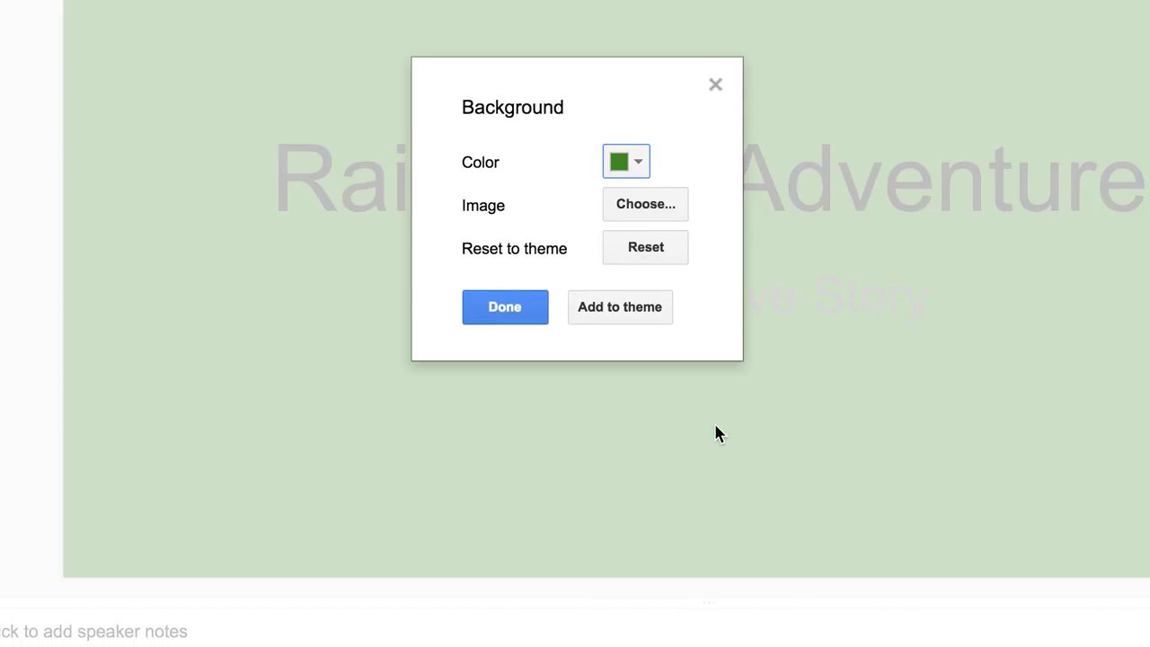
{"action": "left_click", "coordinate": [504, 307]}
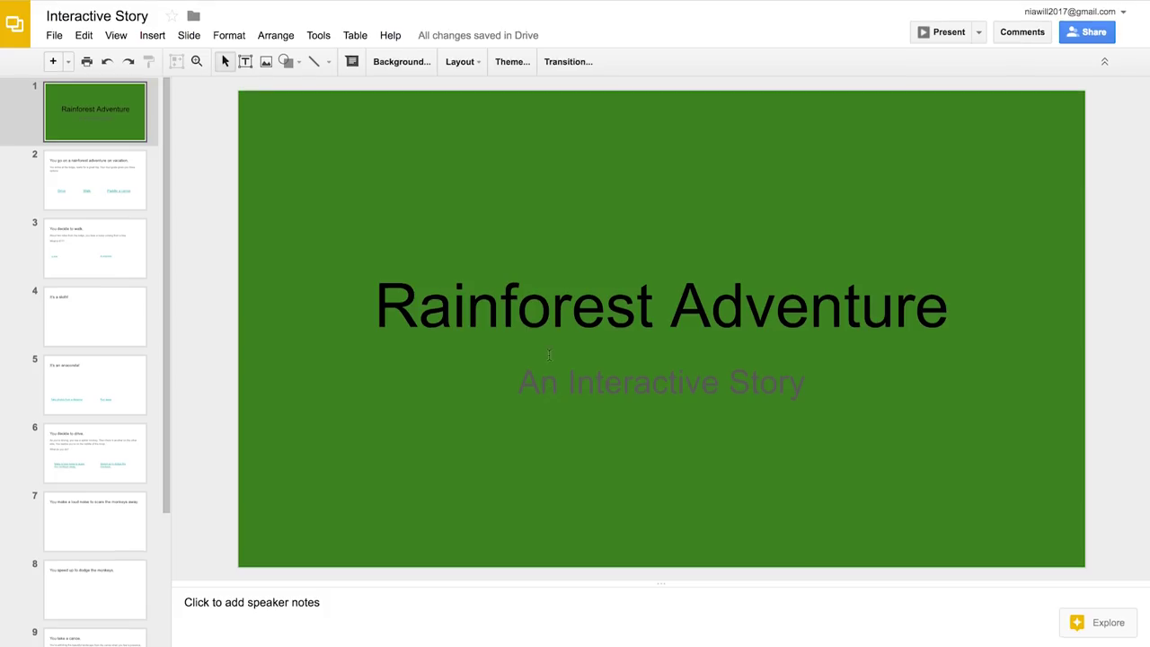
Make the 'Rainforest Adventure' title and 'An Interactive Story' subtitle text white
{"action": "triple_click", "coordinate": [544, 313]}
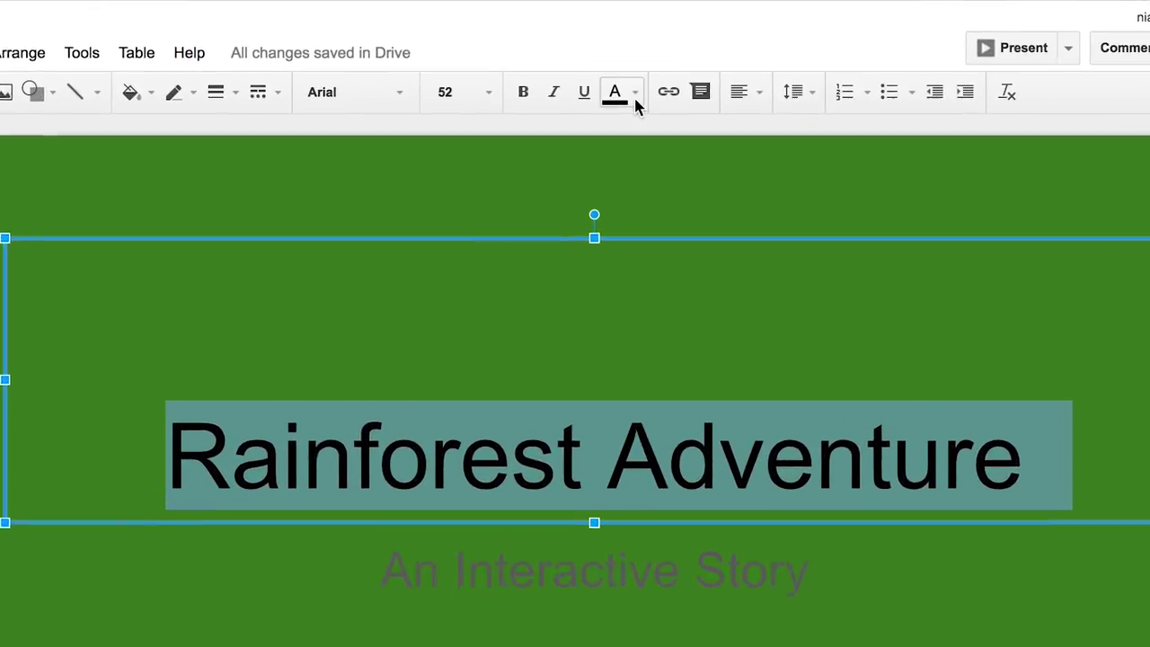
{"action": "left_click", "coordinate": [635, 93]}
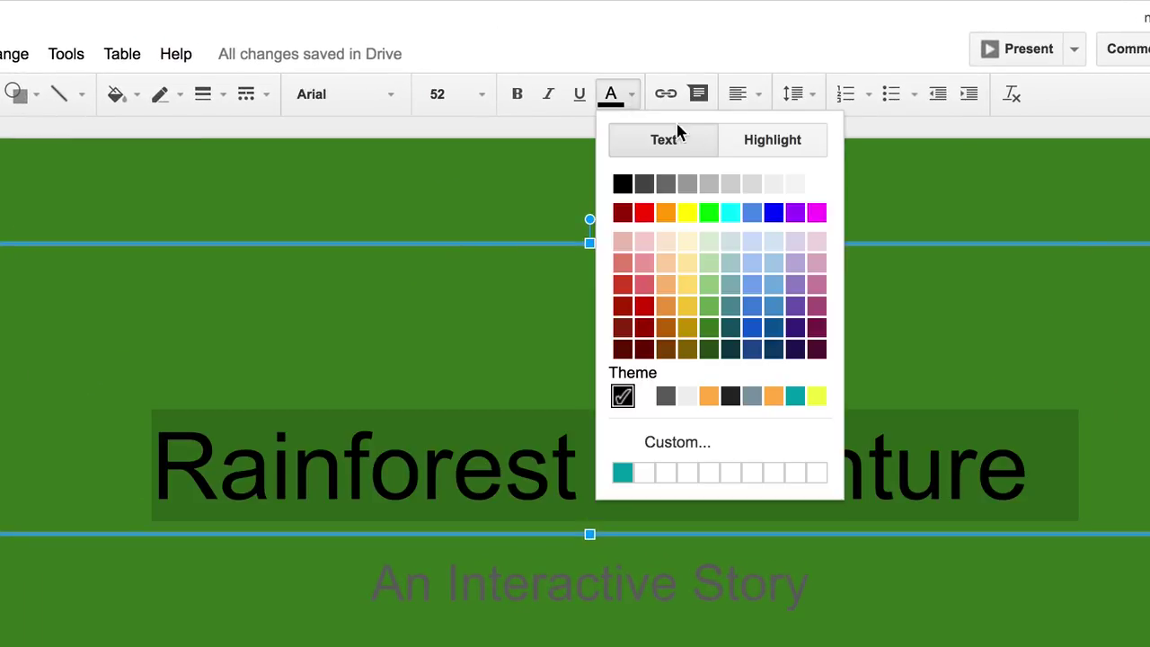
{"action": "left_click", "coordinate": [814, 184]}
{"action": "triple_click", "coordinate": [715, 392]}
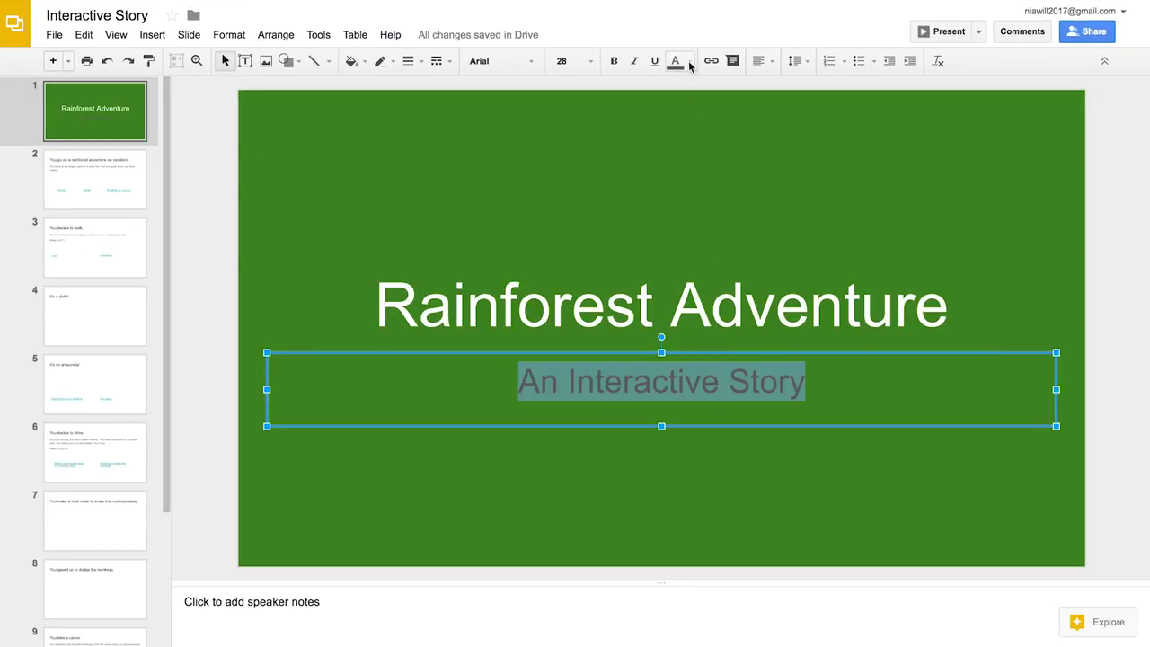
{"action": "left_click", "coordinate": [690, 63]}
{"action": "left_click", "coordinate": [812, 122]}
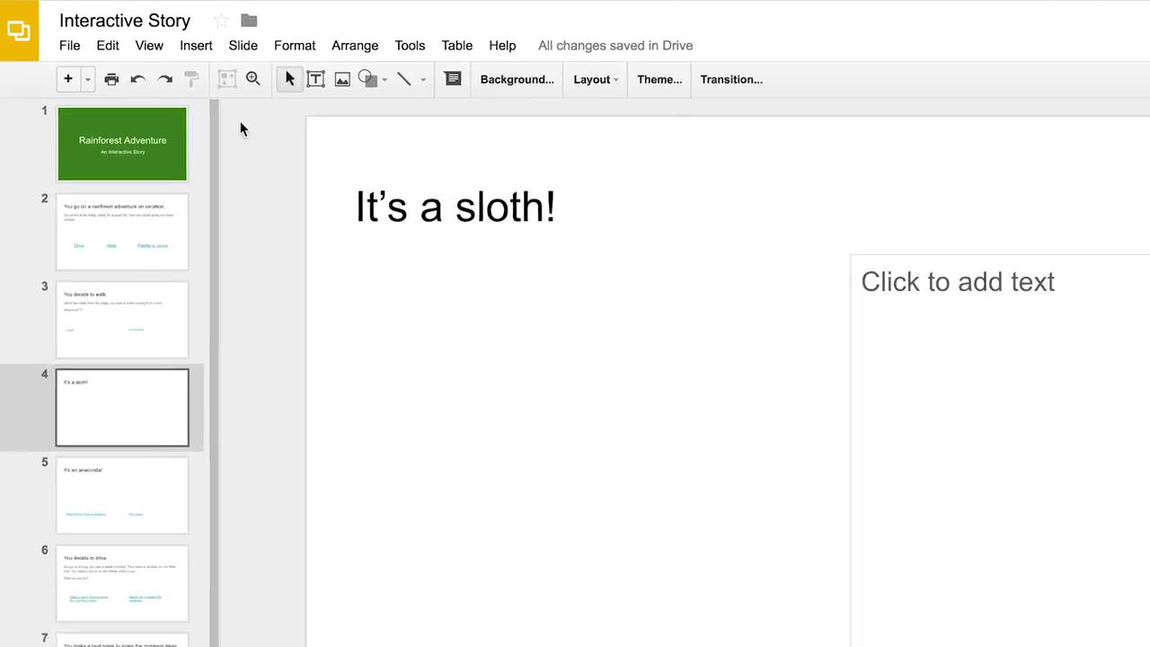
Search Google Images for 'sloth' and insert a sloth photo onto slide 4
{"action": "left_click", "coordinate": [151, 34]}
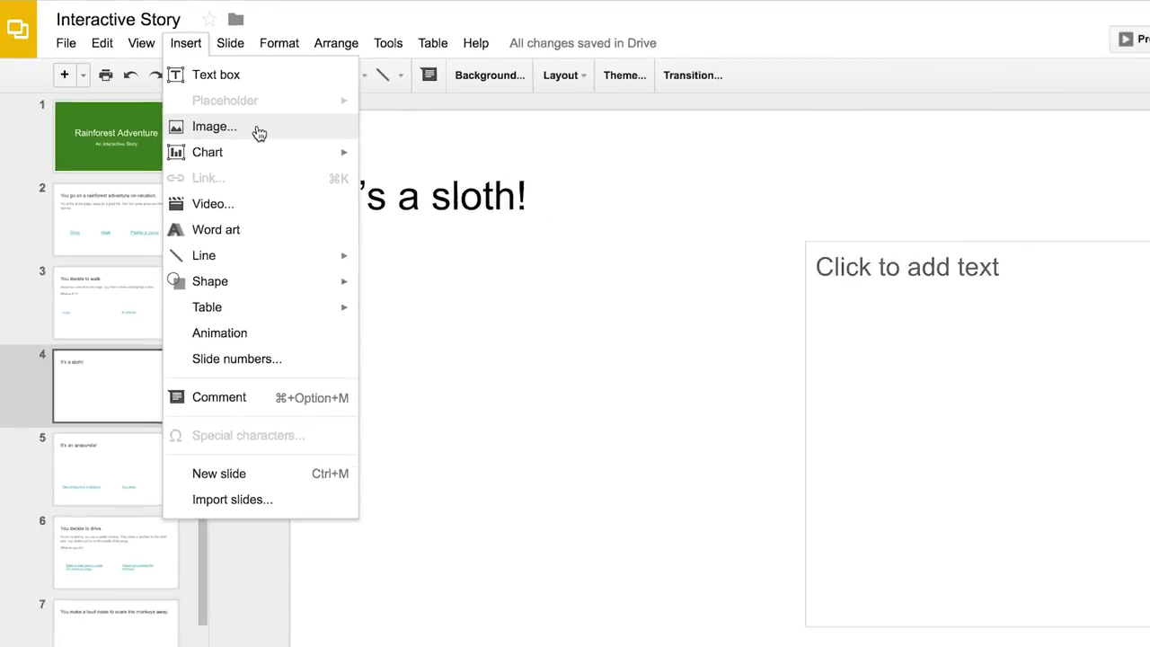
{"action": "left_click", "coordinate": [272, 158]}
{"action": "left_click", "coordinate": [662, 132]}
{"action": "type", "text": "sloy"}
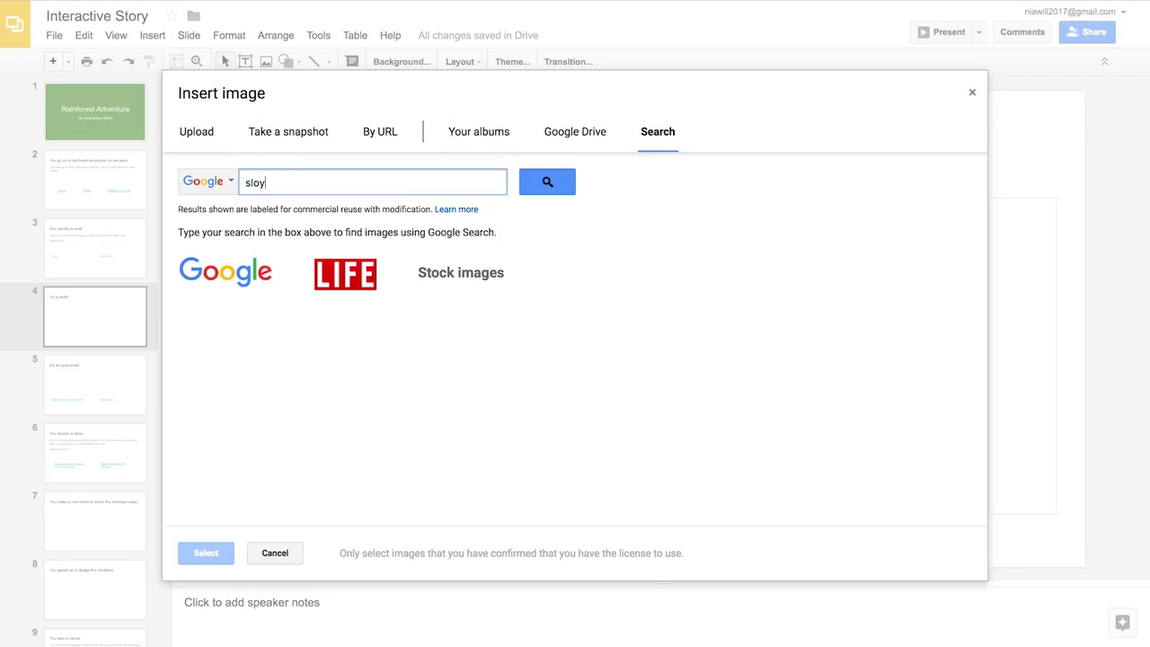
{"action": "key", "text": "BackSpace"}
{"action": "type", "text": "th"}
{"action": "left_click", "coordinate": [555, 184]}
{"action": "left_click", "coordinate": [404, 305]}
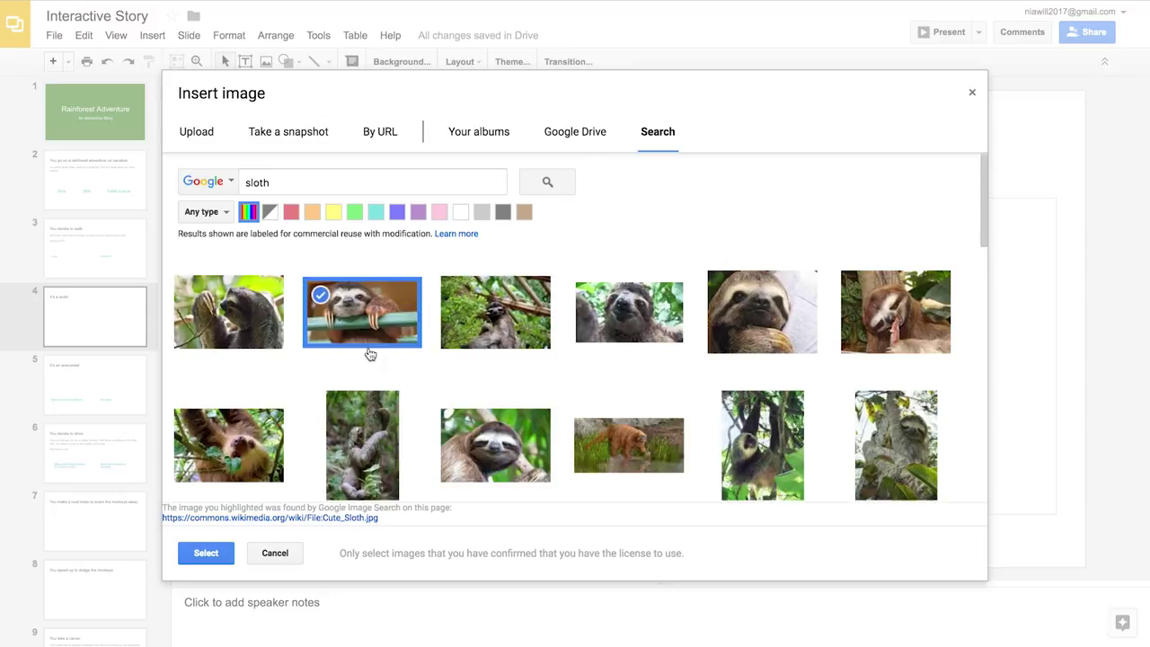